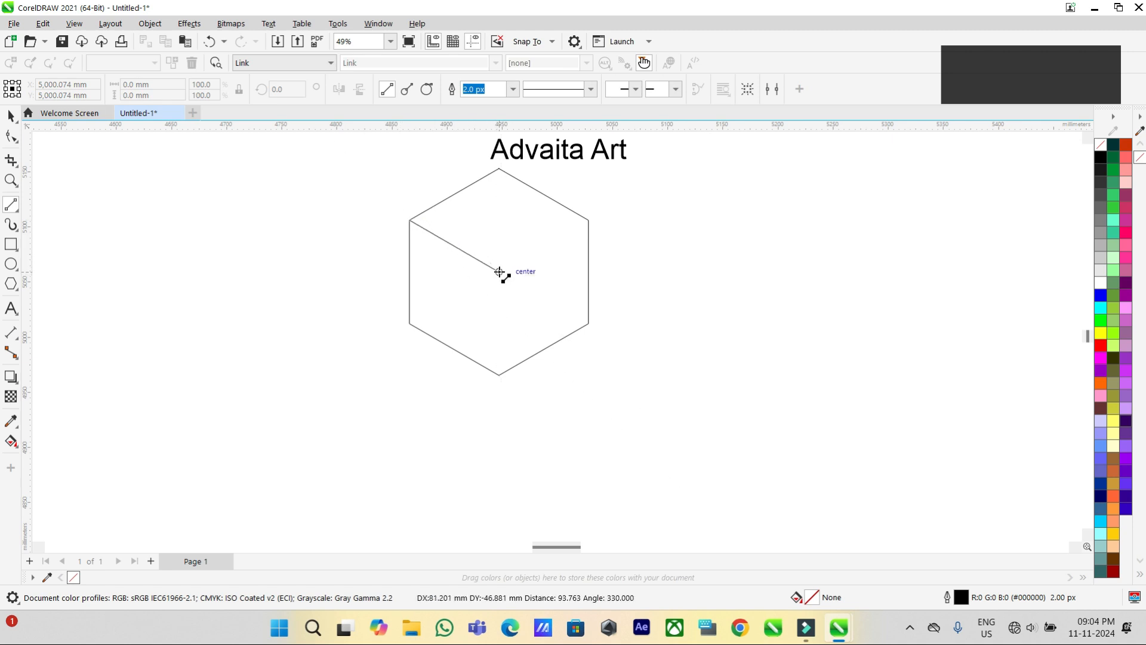
Draw straight lines from the hexagon's upper side corners and bottom corner to its centre to form a cube outline.
left_click_drag(588, 219, 499, 271)
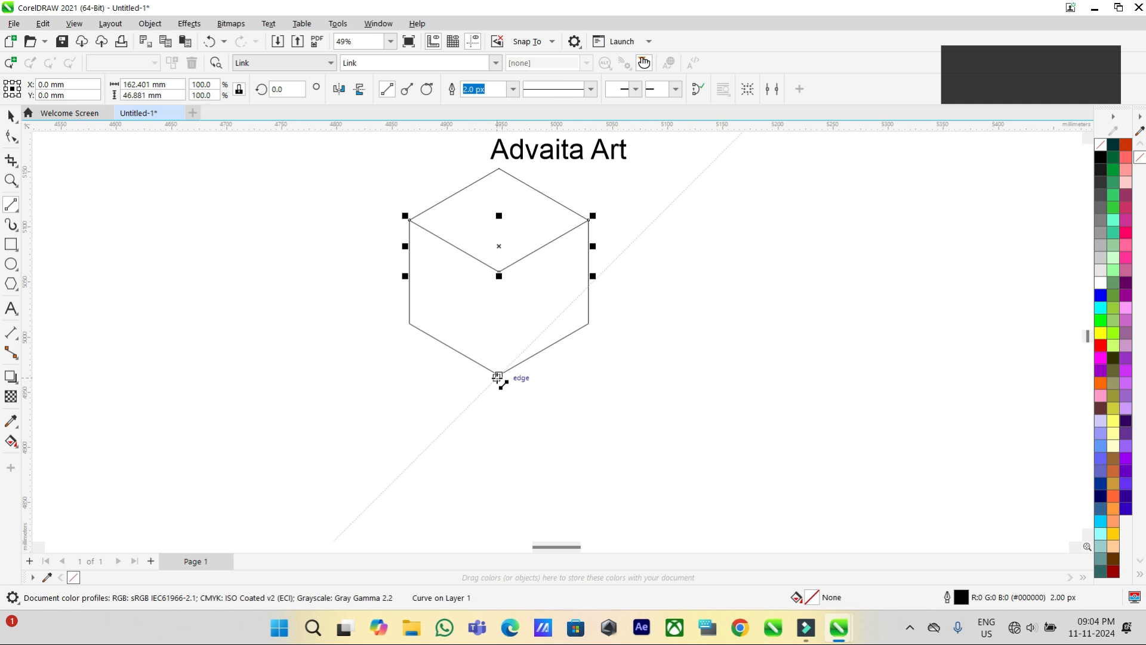
left_click_drag(499, 376, 498, 272)
key("space")
Create separate filled shapes for the cube's left, top and right faces with Smart Fill.
left_click(11, 442)
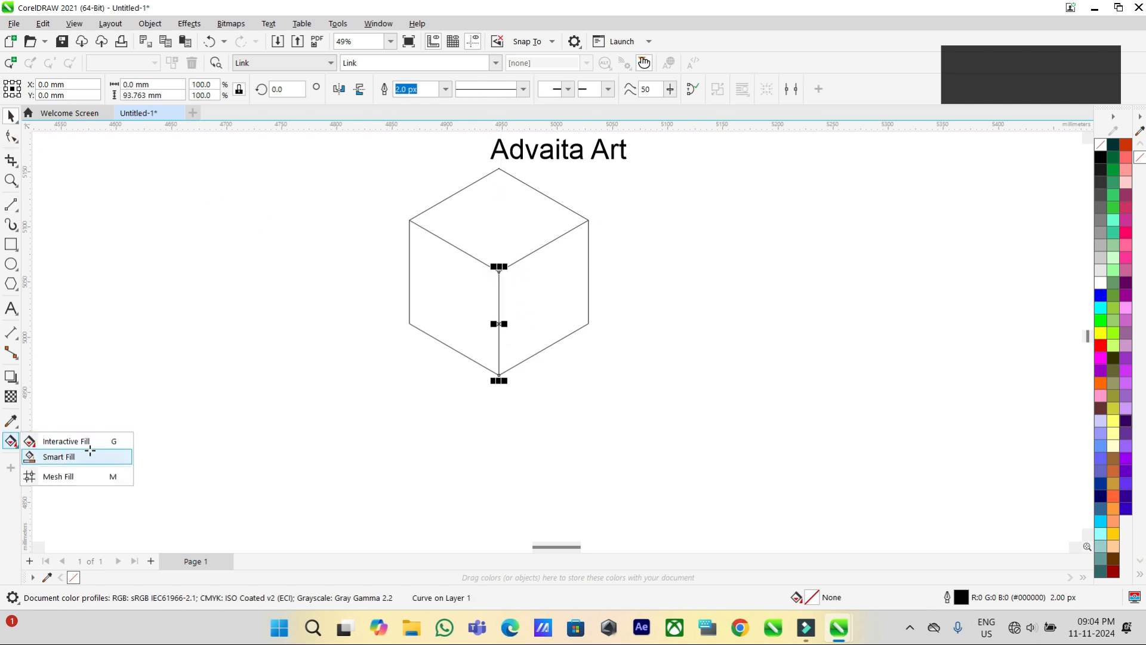
left_click(48, 456)
left_click(453, 287)
left_click(530, 202)
left_click(546, 292)
key("space")
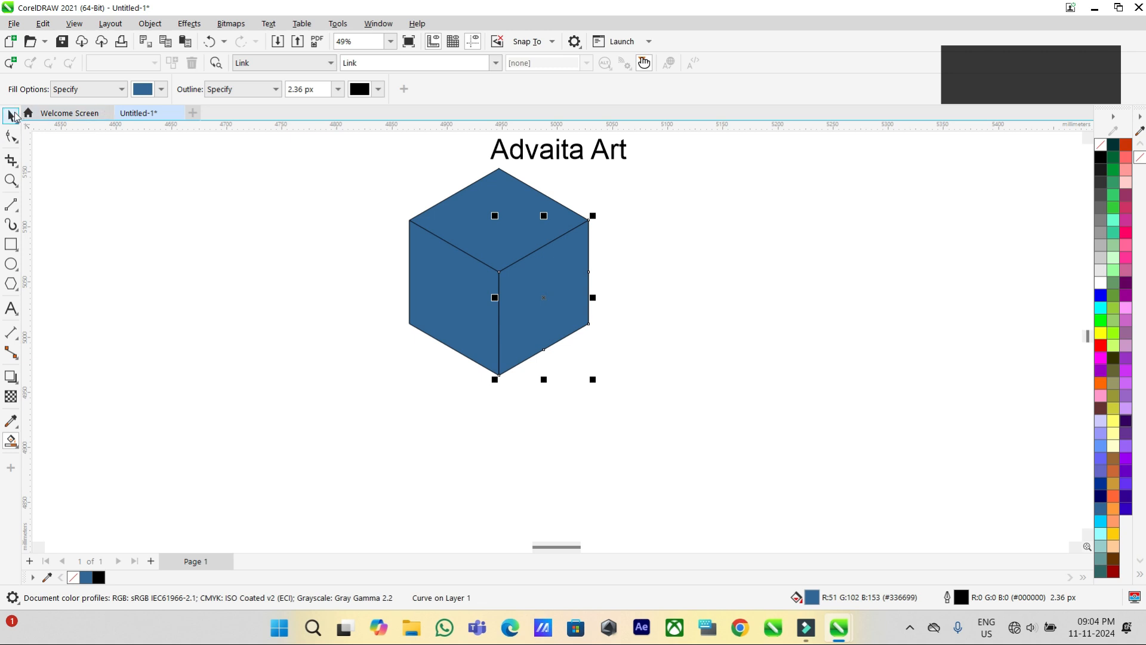
Fill the cube's top face dark grey, the right face mid grey #999999 and the left face light grey #CCCCCC.
left_click(1102, 194)
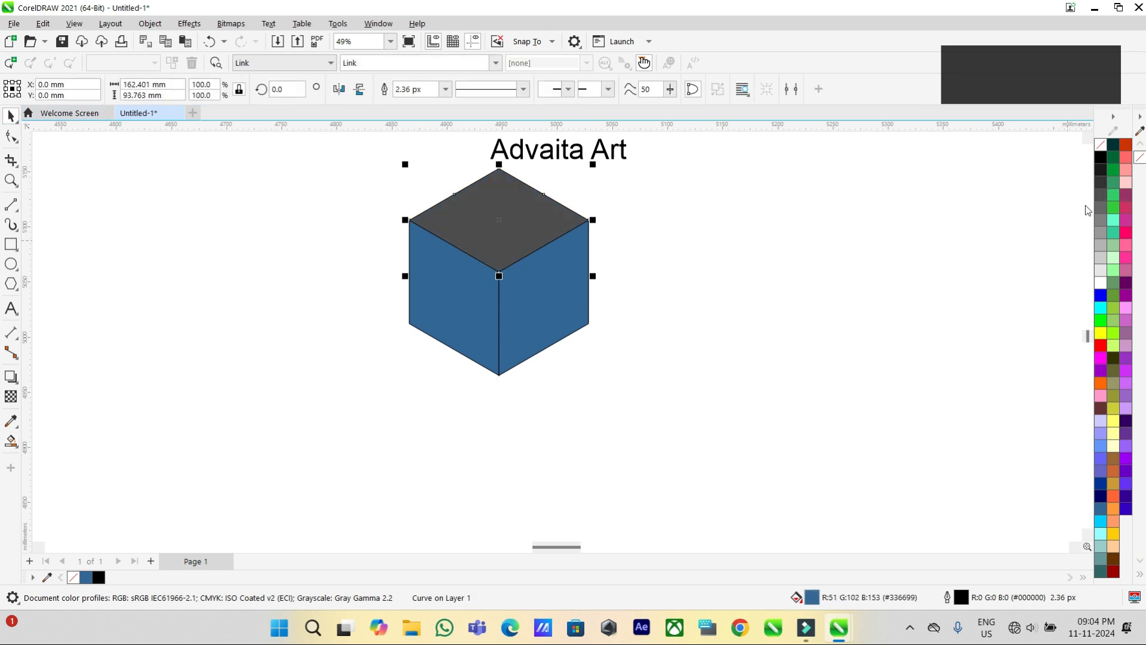
left_click(545, 311)
left_click(1099, 232)
key("Tab")
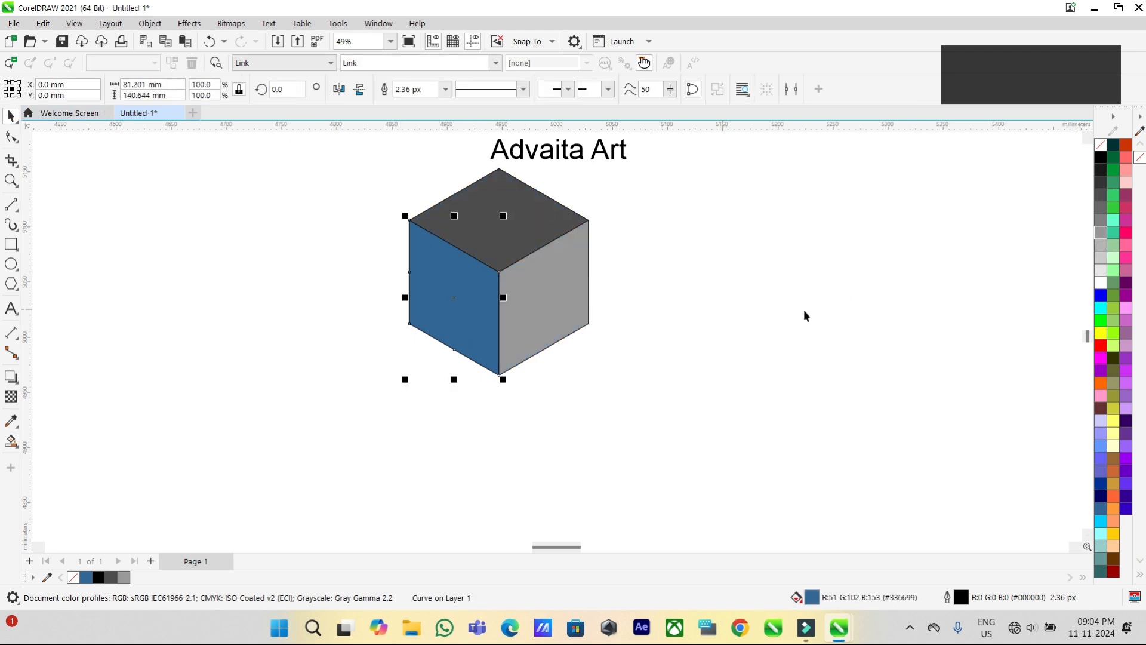
left_click(1101, 261)
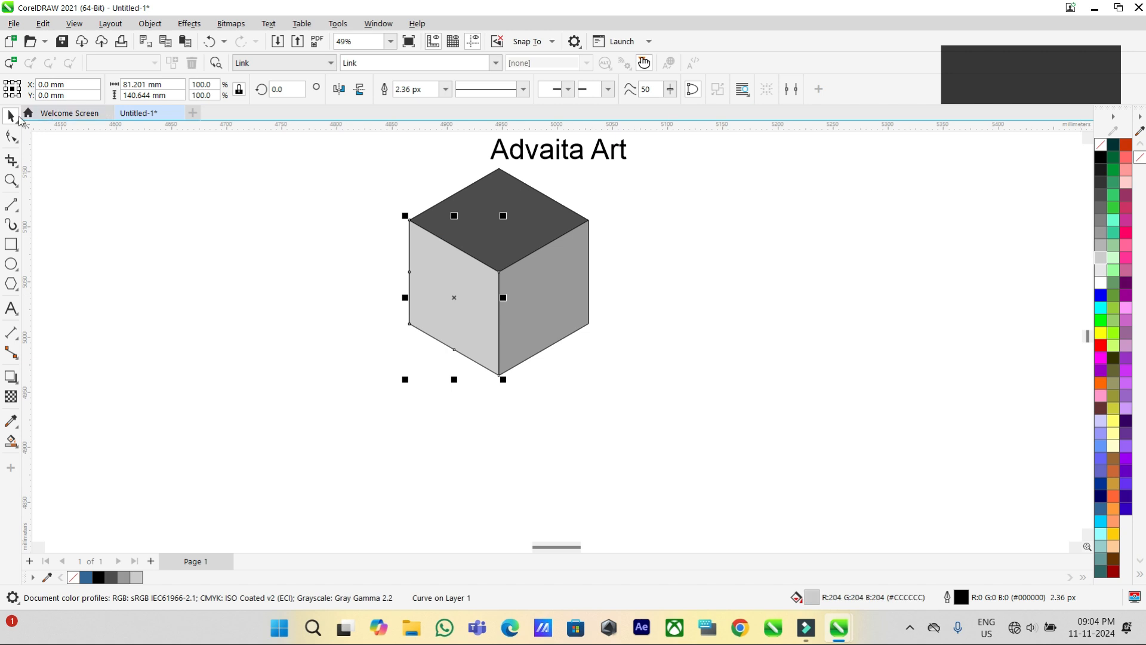
Move the three shaded faces aside by the same offset and delete the leftover hexagon and construction lines.
left_click_drag(567, 310, 768, 327)
left_click(504, 246)
key("ctrl+r")
left_click(463, 318)
key("ctrl+r")
mouse_move(341, 159)
left_mouse_down()
mouse_move(621, 414)
mouse_move(605, 420)
left_mouse_up()
key("Delete")
Scale the shaded cube down to about 48.7 × 56.2 mm and centre it on the page.
left_click_drag(535, 176, 839, 429)
left_click_drag(704, 292, 563, 307)
left_click_drag(652, 410, 530, 284)
key("p")
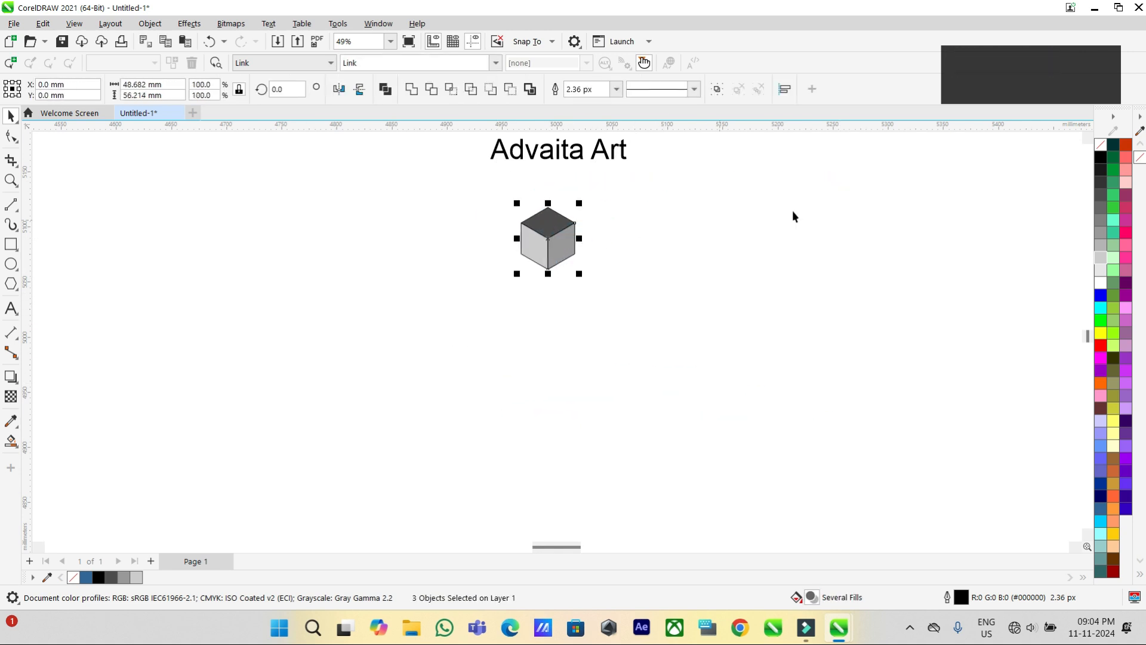
Remove the outline from the cube's three faces and group them.
right_click(1103, 146)
scroll(544, 222, "up", 4)
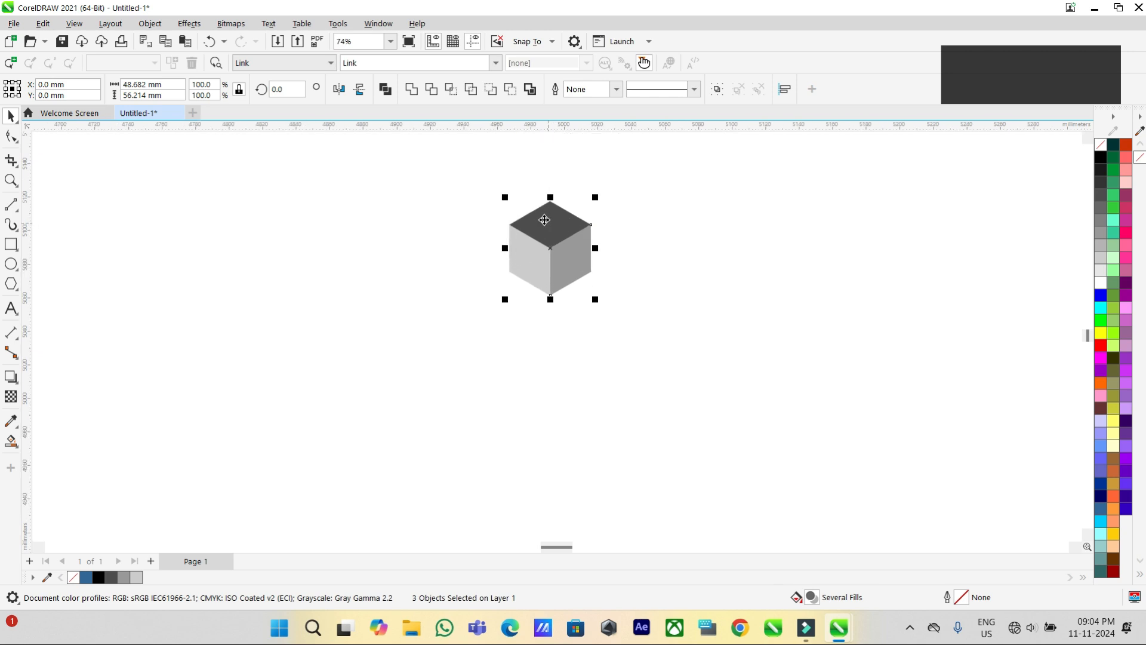
key("ctrl+g")
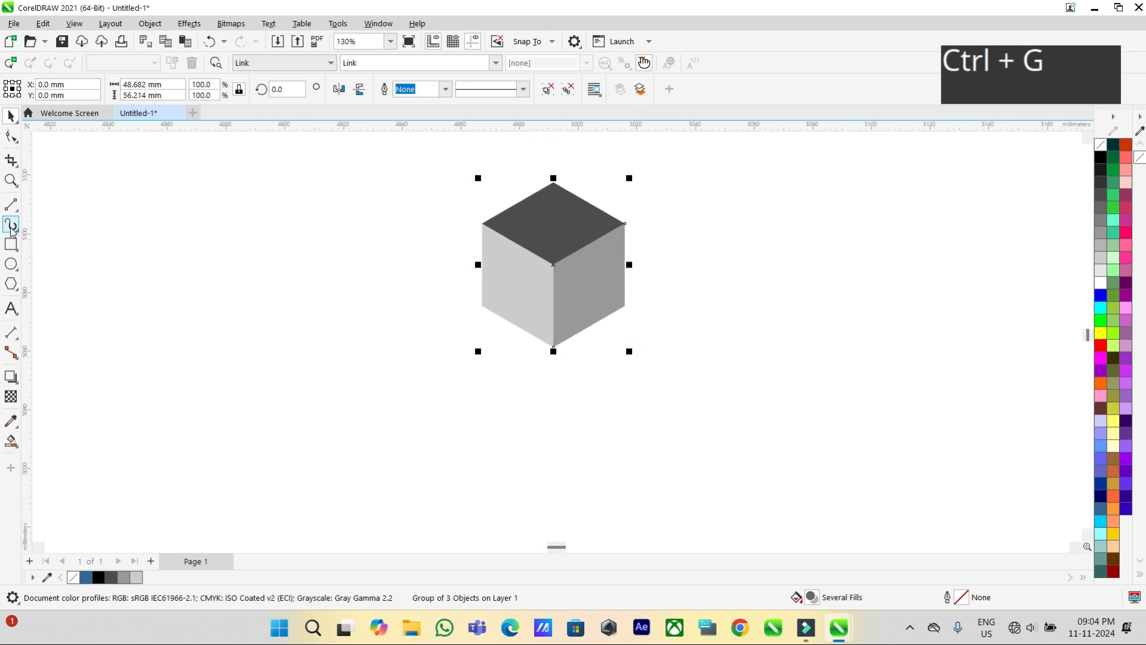
Add the grouped cube to the Artistic Media sprayer's spraylist as a custom spray.
left_click(12, 230)
left_click(64, 225)
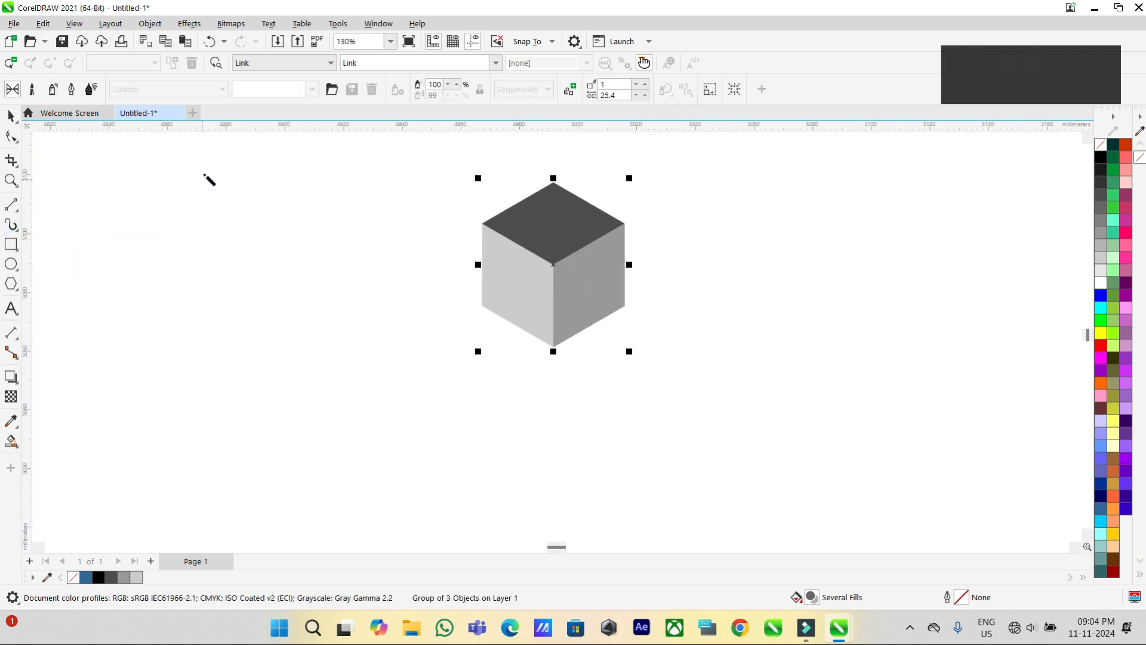
left_click(53, 90)
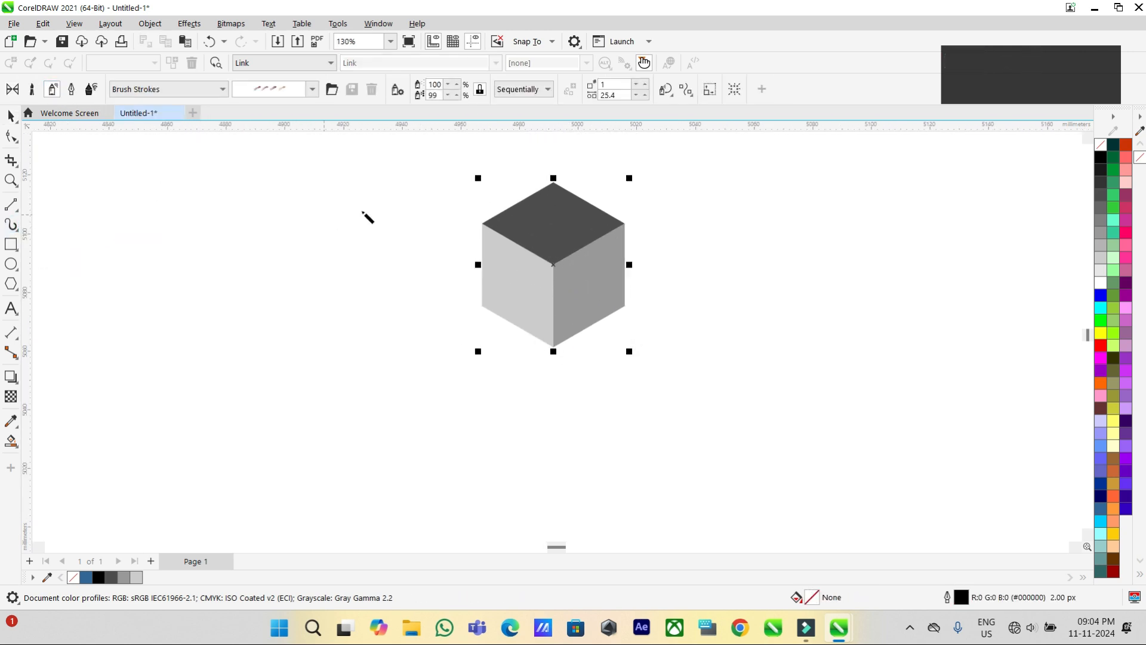
left_click(558, 231)
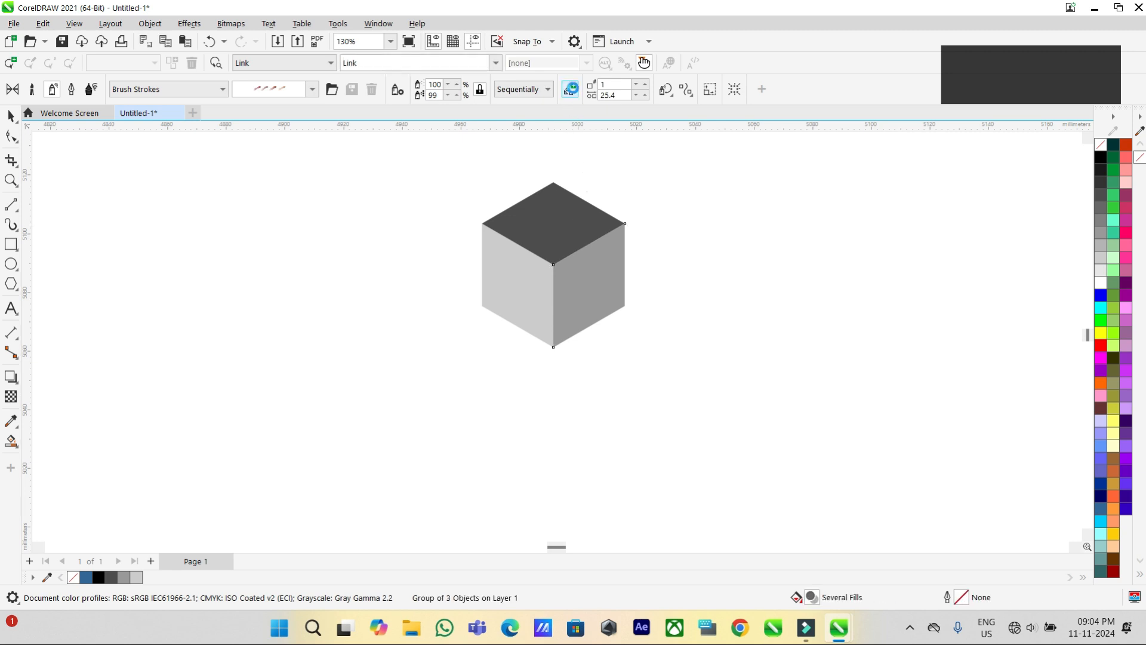
left_click(572, 90)
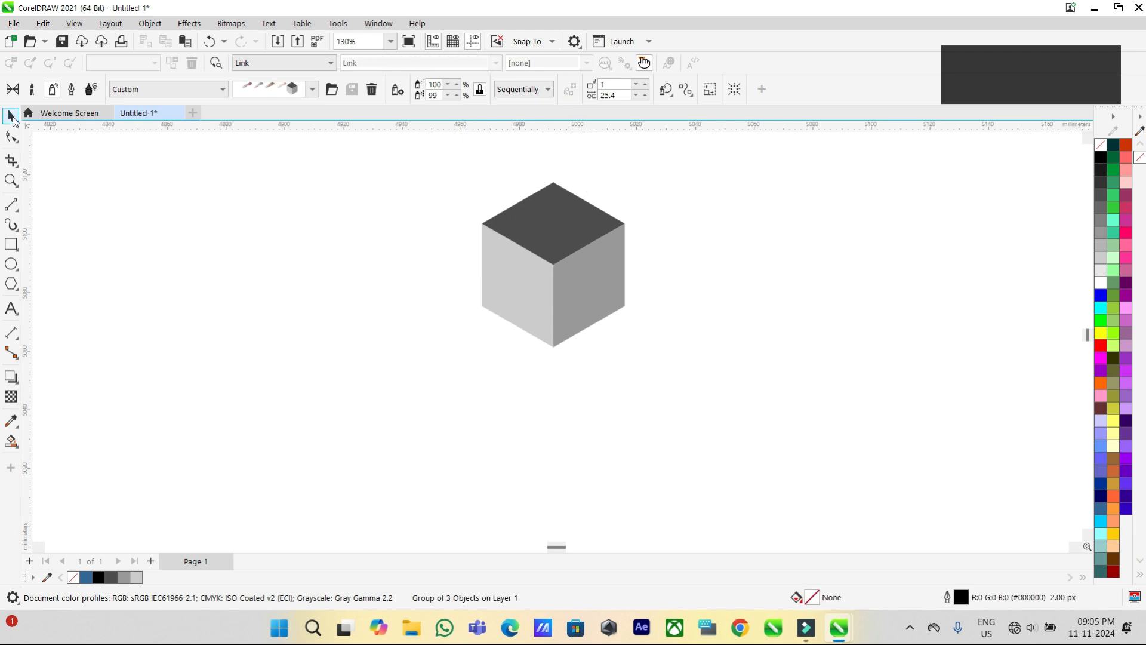
Delete the original cube group from the page.
left_click(12, 118)
scroll(449, 290, "down", 2)
left_click(580, 335)
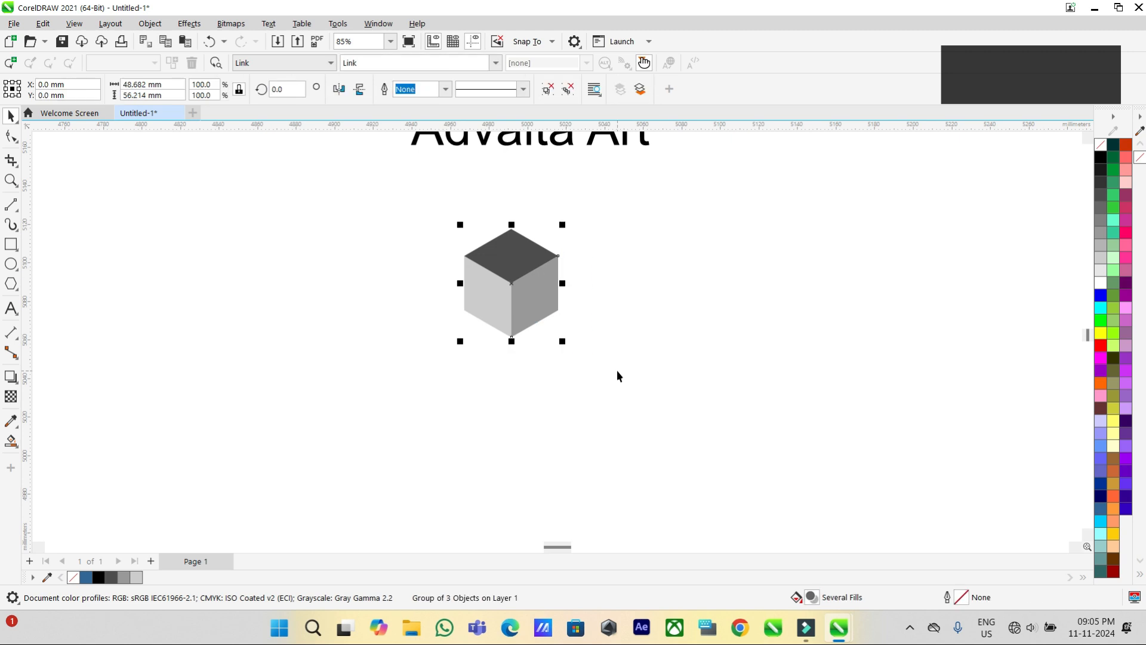
key("Delete")
Draw a three-sided polygon about 129 × 149 mm below the Advaita Art title.
scroll(603, 388, "down", 1)
left_click(12, 281)
left_click(54, 281)
left_click_drag(435, 251, 540, 365)
left_click_drag(469, 273, 539, 353)
left_click(420, 93)
left_click(420, 93)
left_click(419, 93)
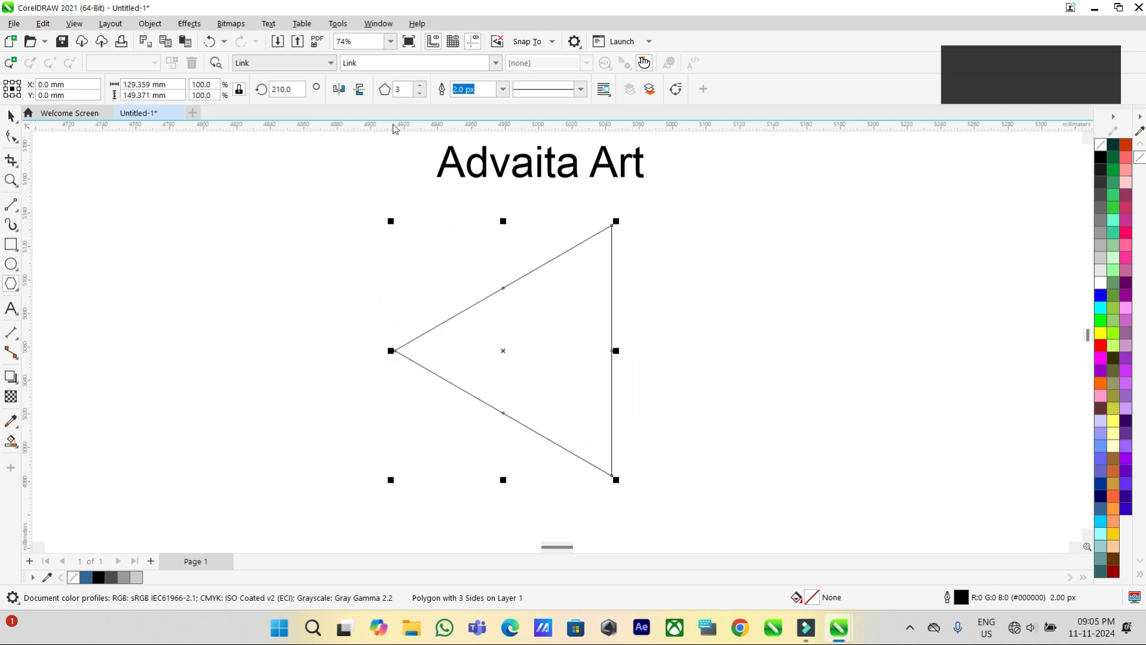
Set the triangle's rotation angle to 30°, enlarge it and reposition it below the title.
type("30")
key("Return")
left_click_drag(616, 480, 662, 517)
left_click_drag(523, 379, 540, 382)
Apply the custom cube spray along the triangle with the Artistic Media tool and increase the image spacing to 34.9.
left_click(10, 226)
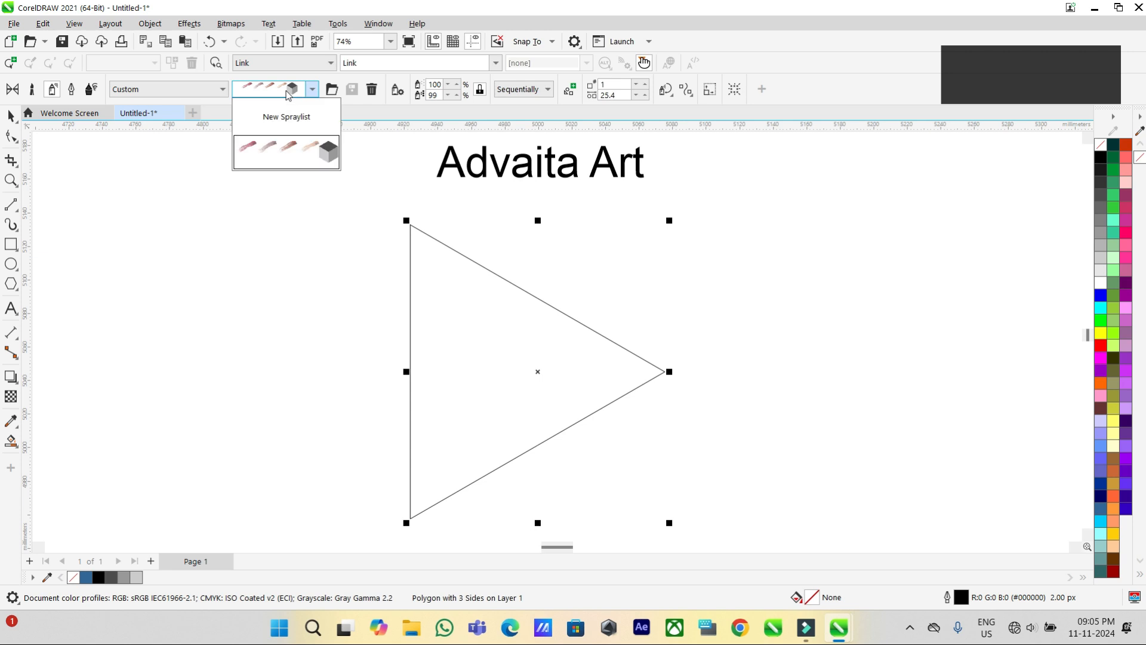
left_click(636, 95)
left_click(645, 95)
left_click(644, 95)
left_click(645, 95)
left_click(644, 95)
left_click(644, 94)
left_click(644, 94)
left_click(644, 94)
left_click(645, 94)
left_click(644, 94)
left_click(644, 94)
left_click(645, 95)
left_click(645, 94)
left_click(645, 94)
left_click(644, 94)
left_click(644, 94)
left_click(645, 94)
left_click(645, 94)
left_click(645, 96)
left_click(645, 96)
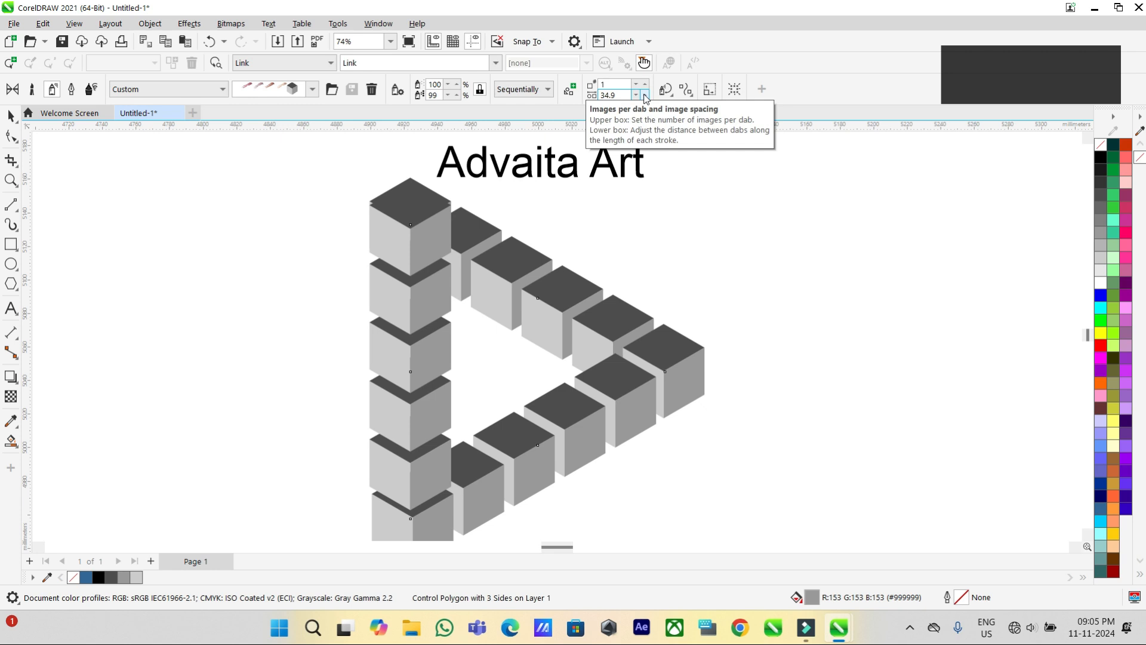
Set the cube spray's image spacing to 35, then fine-tune it to 35.1.
scroll(517, 203, "up", 5)
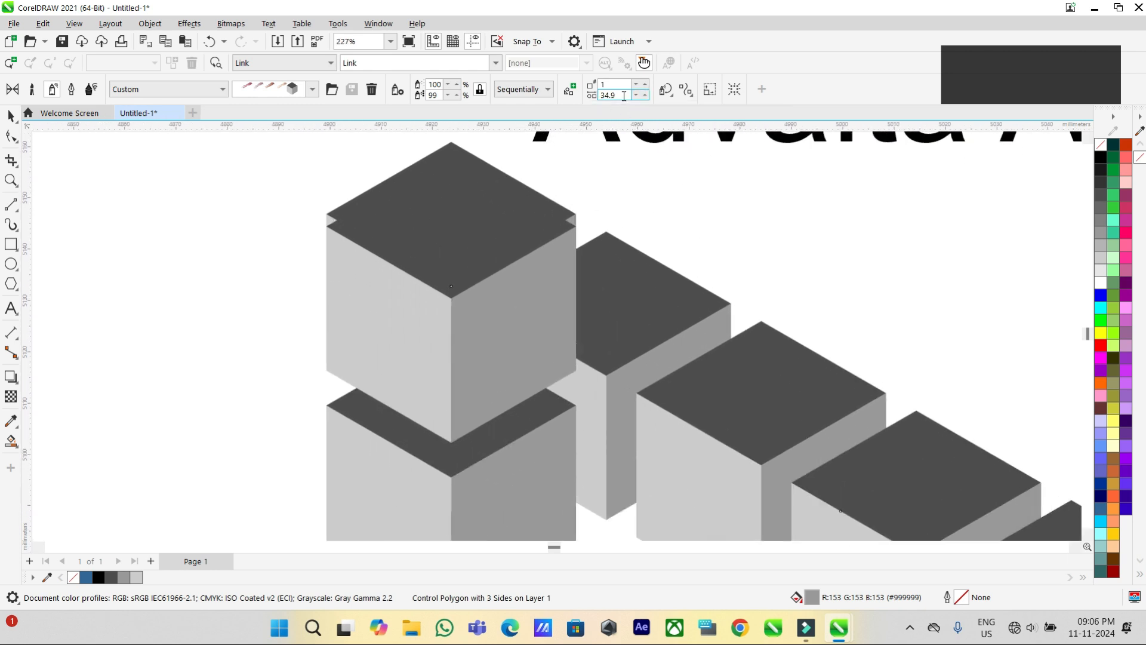
key("BackSpace")
key("BackSpace")
key("BackSpace")
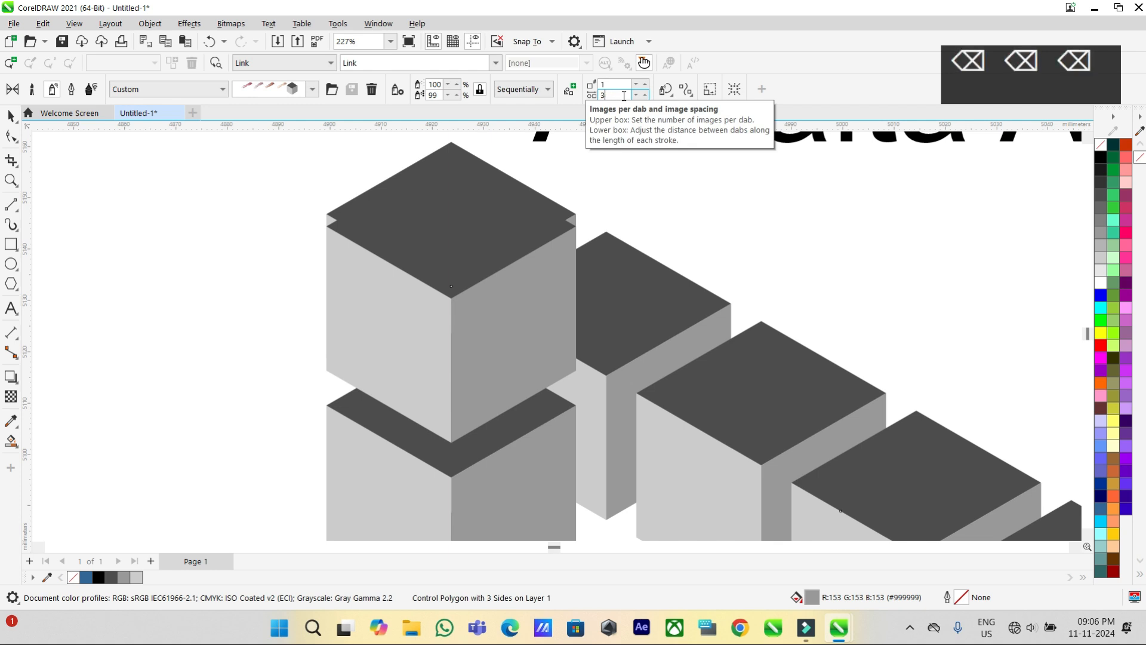
type("35")
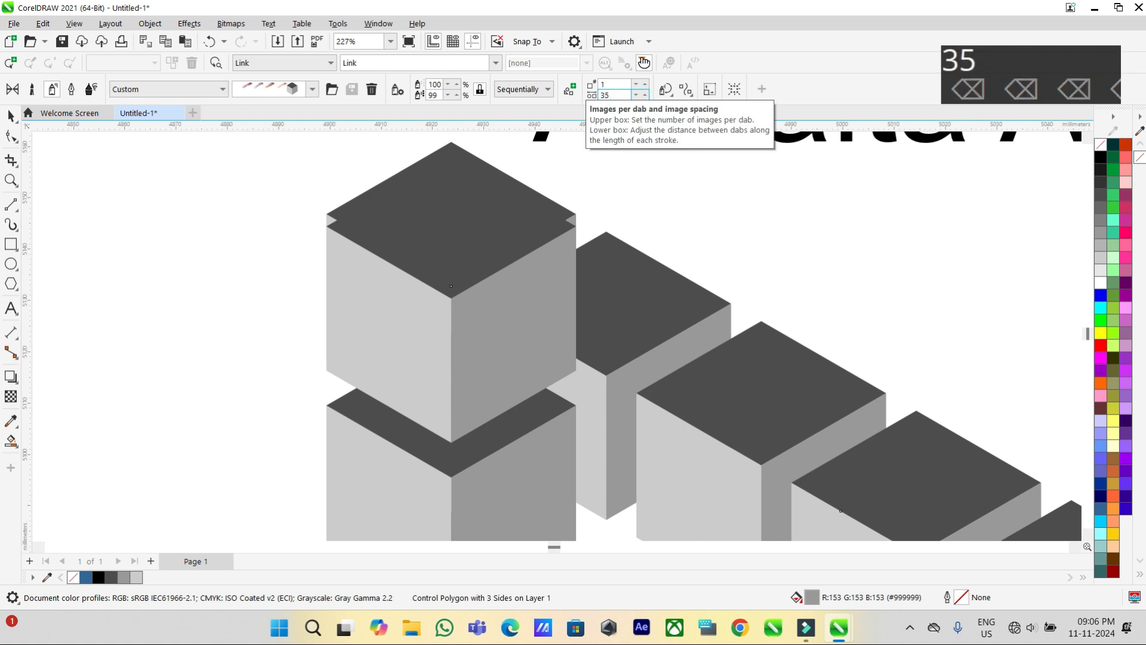
key("Return")
key("BackSpace")
type("1")
key("Return")
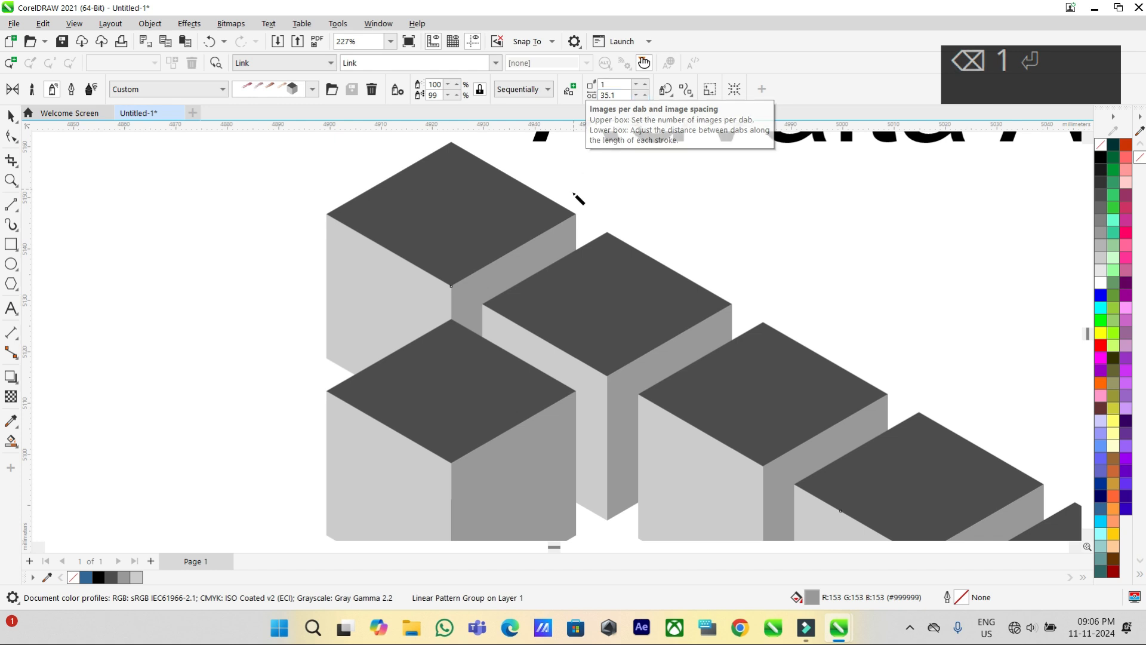
Break the cube spray apart from its control path and delete the triangle.
scroll(552, 391, "down", 5)
left_click(552, 389)
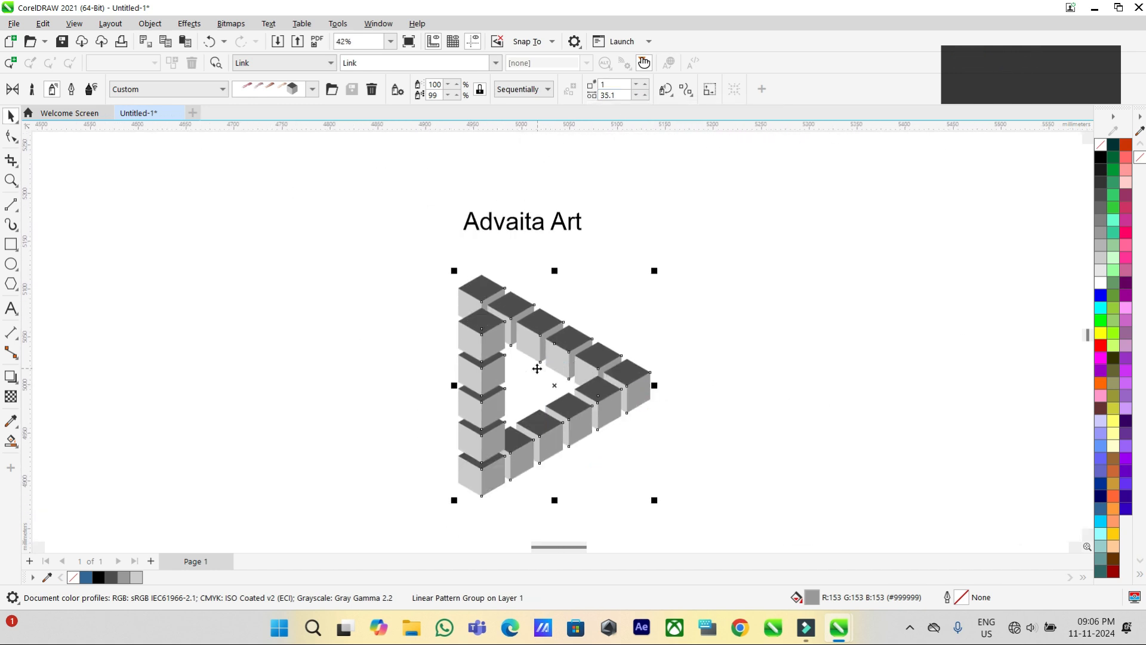
scroll(532, 358, "up", 2)
scroll(654, 247, "down", 1)
scroll(550, 309, "up", 1)
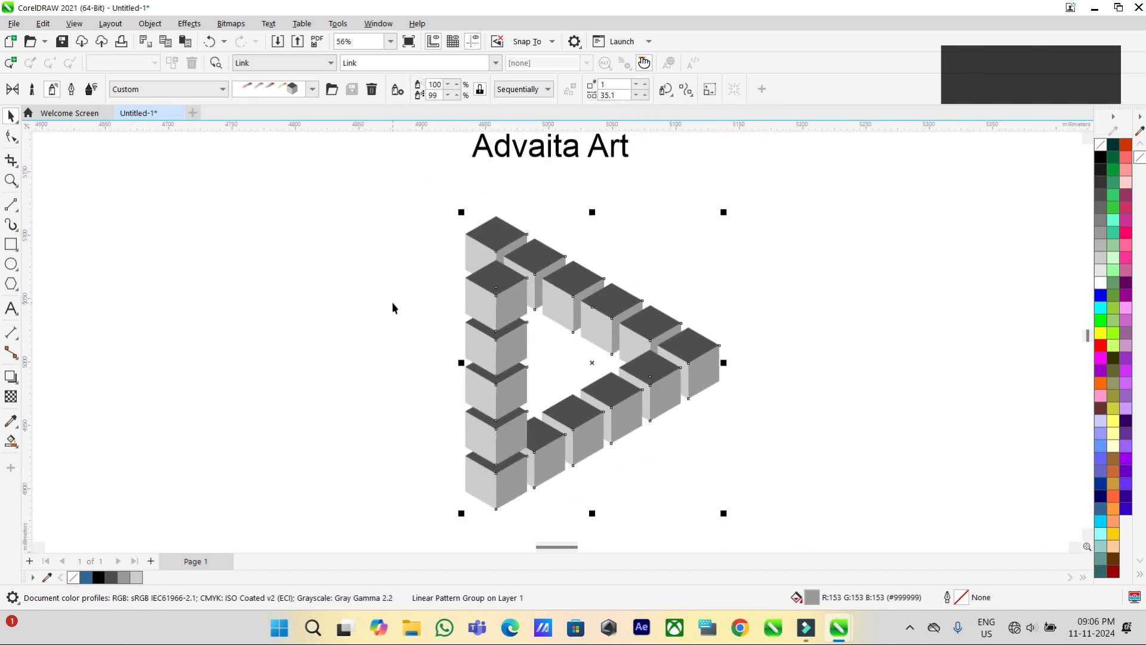
key("ctrl+k")
key("ctrl+k")
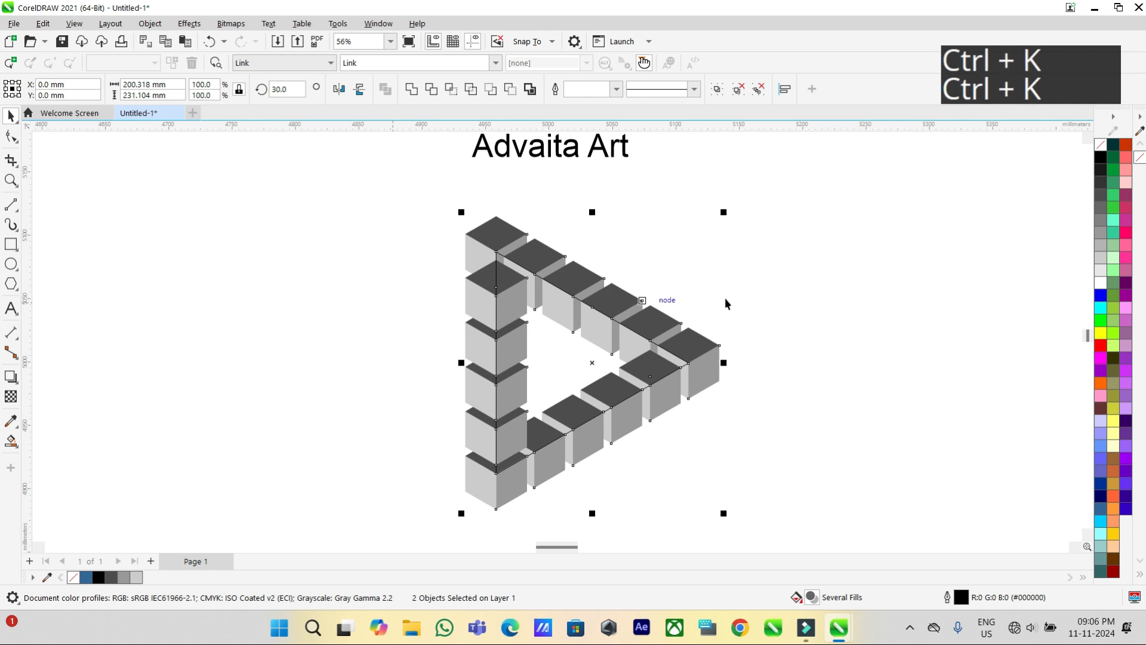
left_click(569, 365)
left_click(568, 368)
left_click_drag(588, 360, 315, 329)
key("Delete")
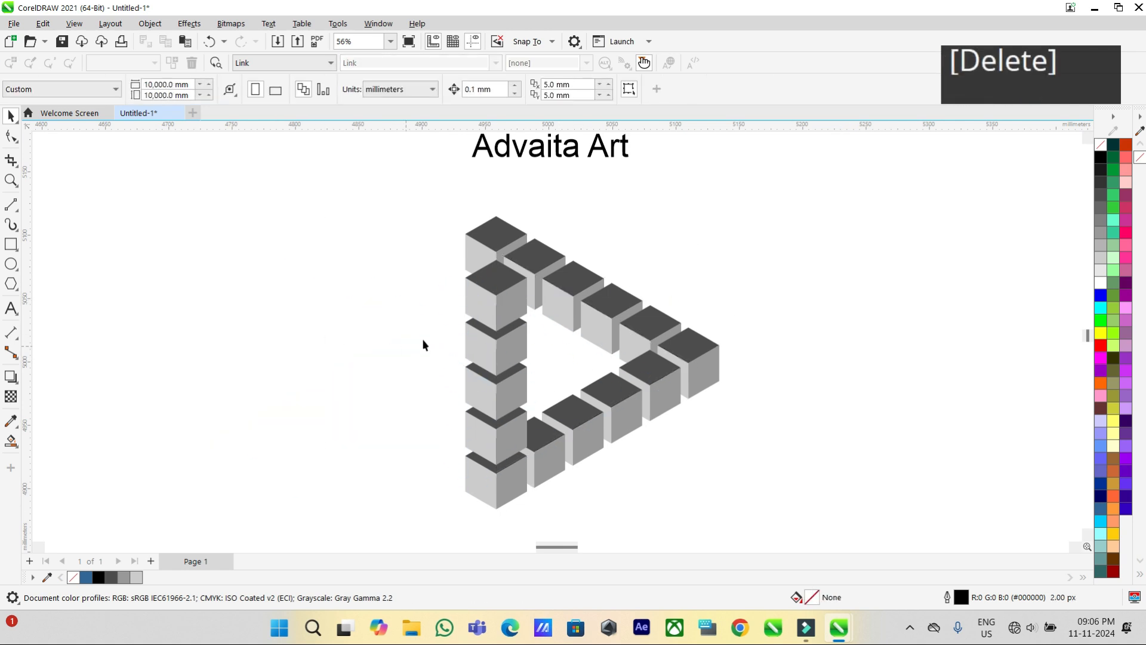
Ungroup the sprayed cubes completely into individual faces.
left_click(499, 316)
key("ctrl+k")
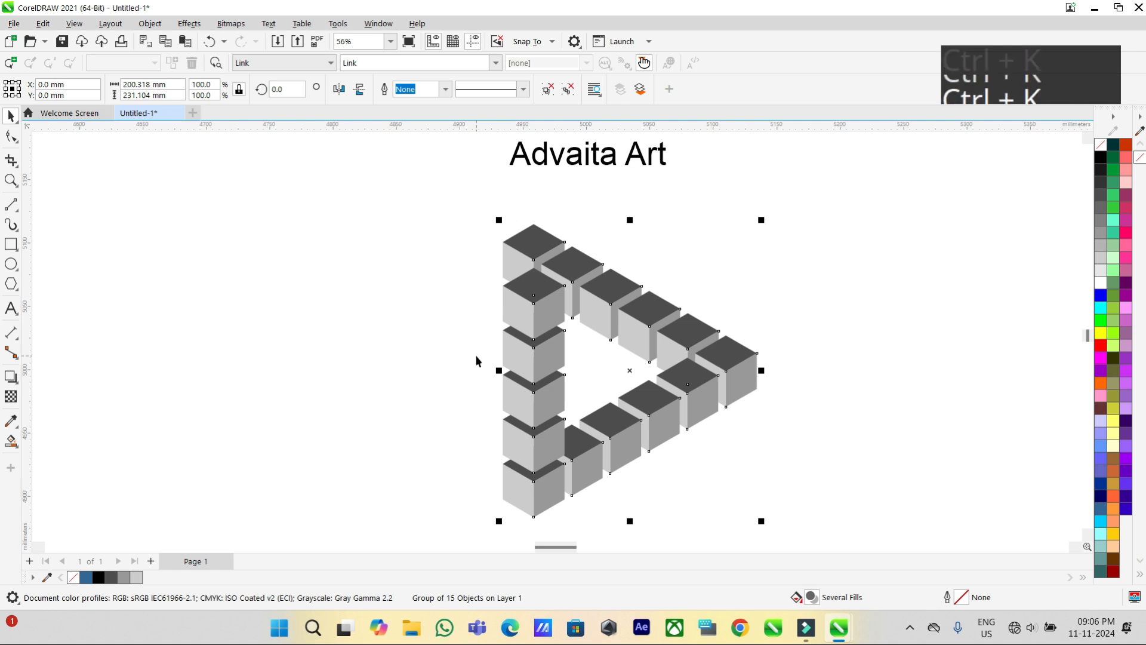
key("ctrl+u")
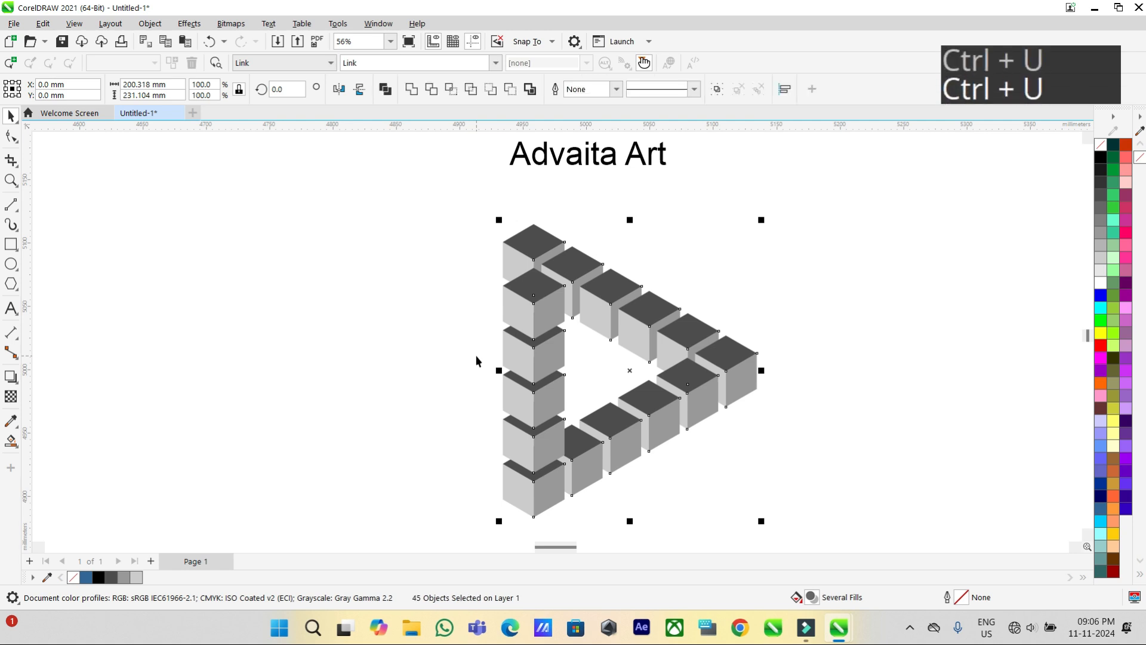
left_click(311, 345)
Move the three faces of the second cube in the vertical column backward, behind its neighbouring cubes.
scroll(469, 332, "up", 1)
left_click(528, 314)
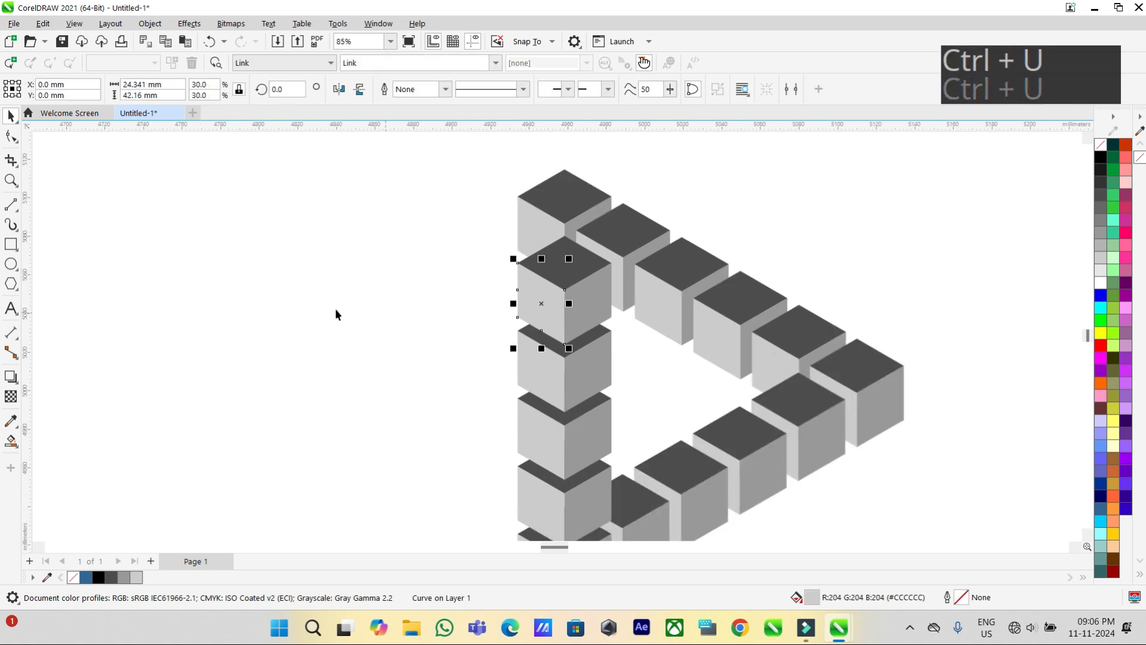
scroll(293, 316, "down", 1)
scroll(493, 288, "up", 1)
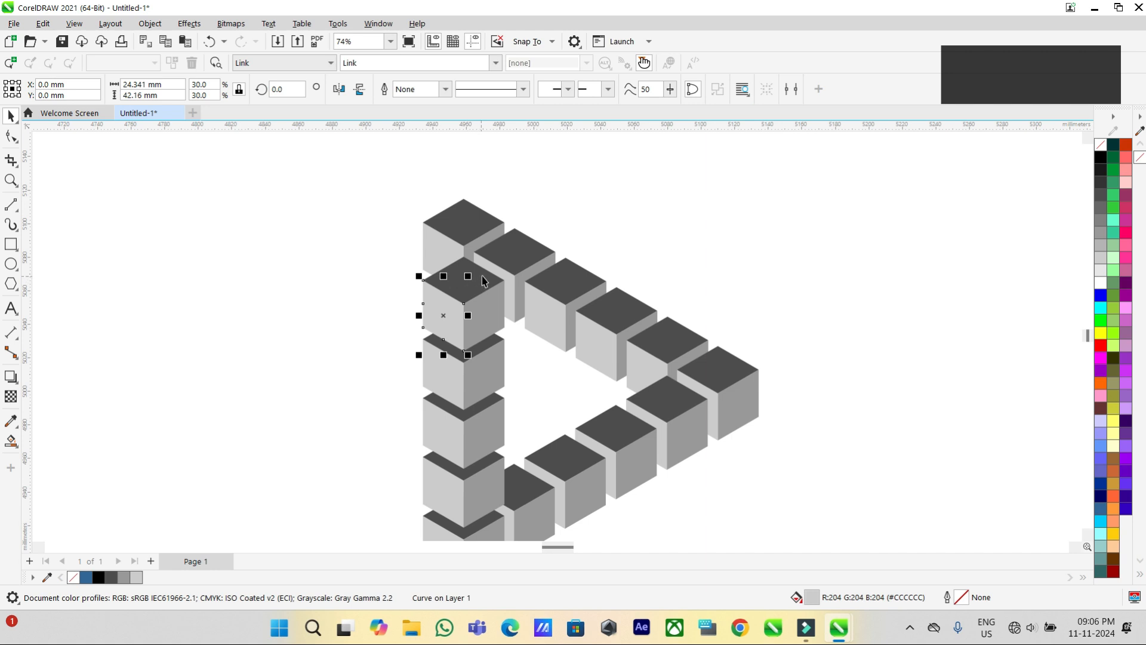
left_click(479, 318, "shift")
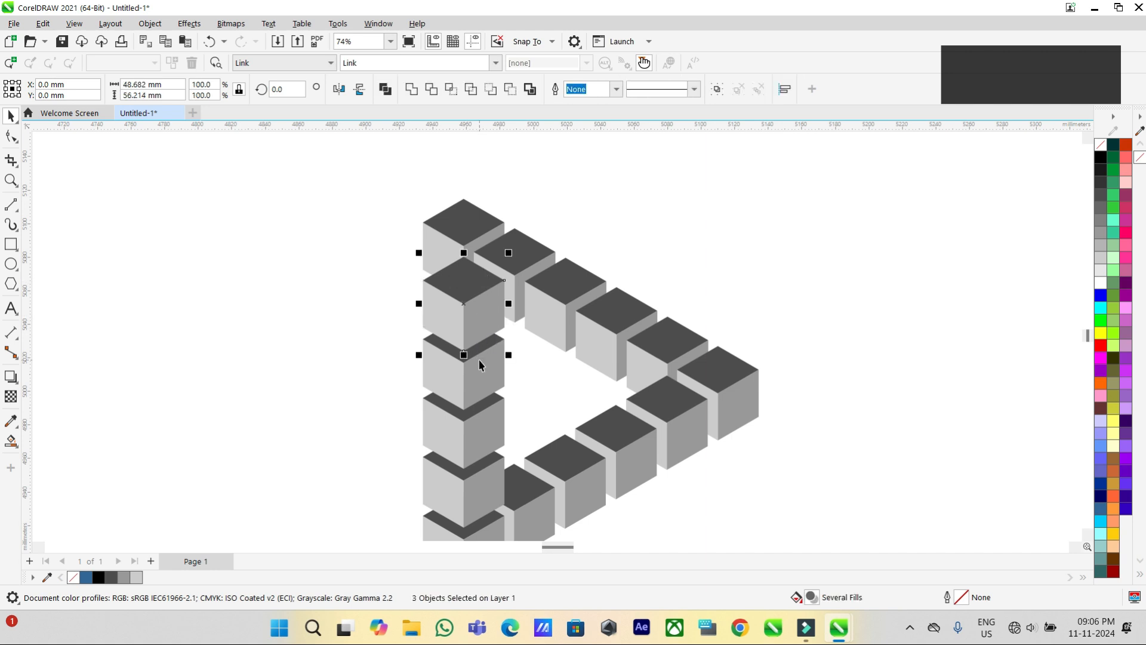
key("ctrl+End")
key("ctrl+End")
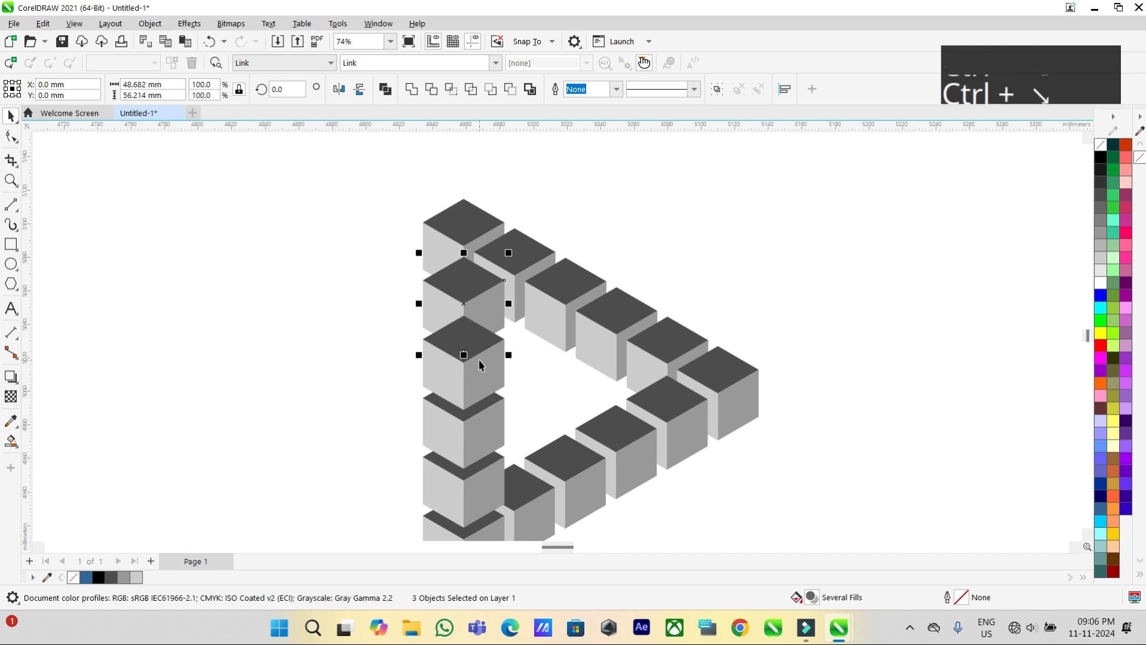
key("ctrl+Page_Down")
key("ctrl+Page_Down")
key("ctrl+Page_Down")
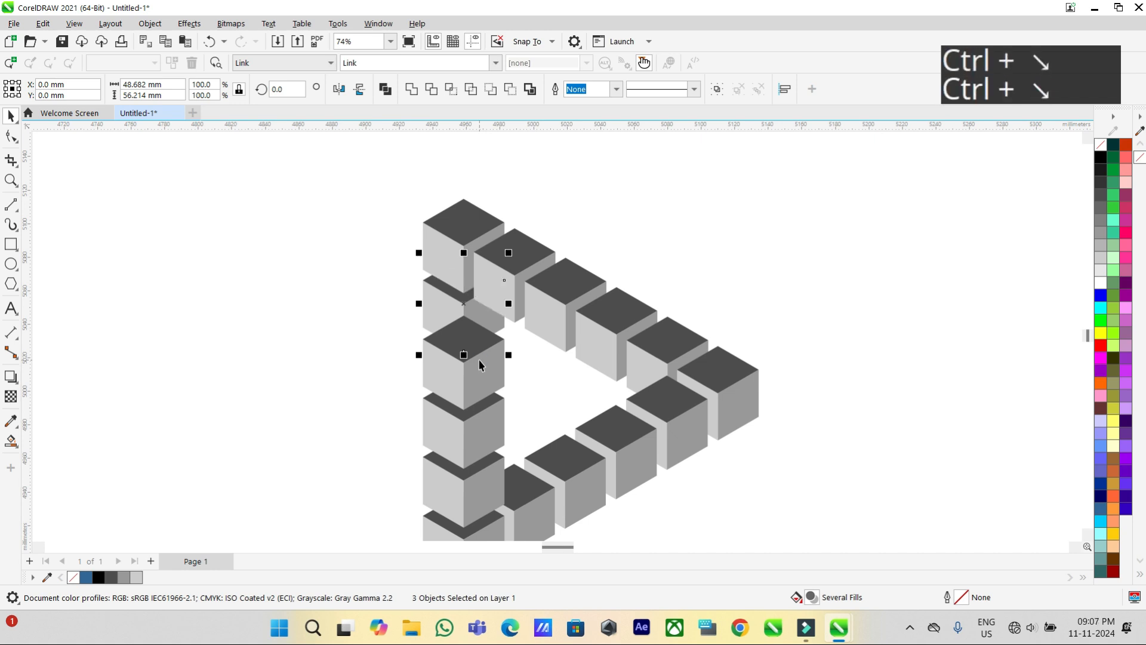
Trim the third cube's top face using the light grey left face of the second cube in the vertical column.
left_click(295, 325)
scroll(435, 358, "up", 2)
left_click(439, 289)
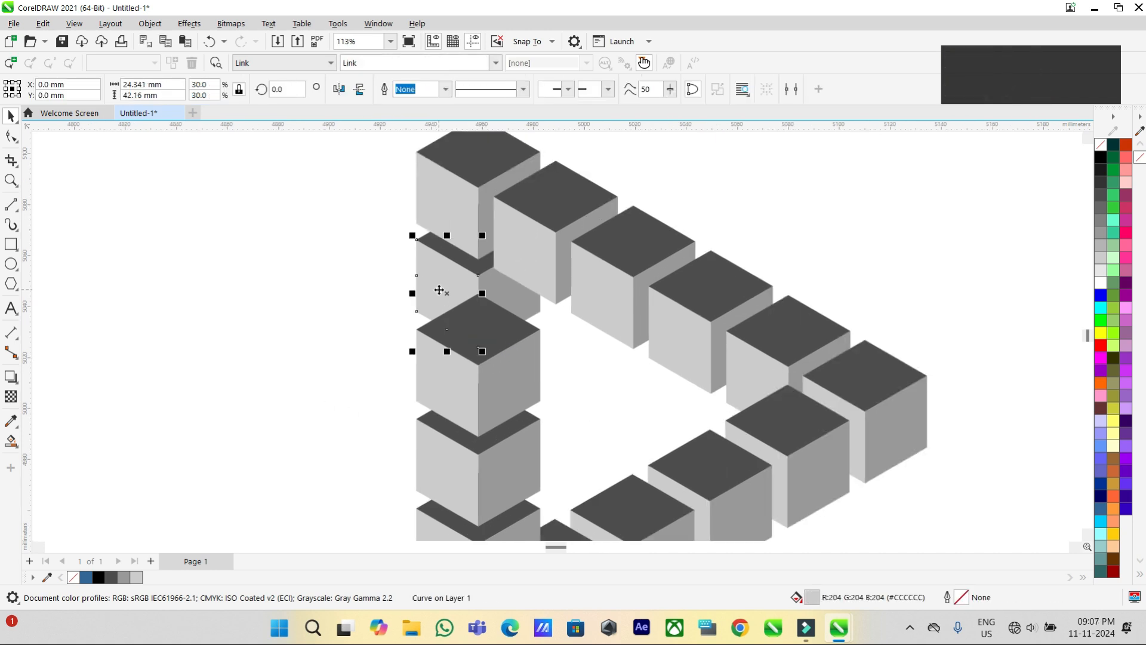
left_click(511, 333, "shift")
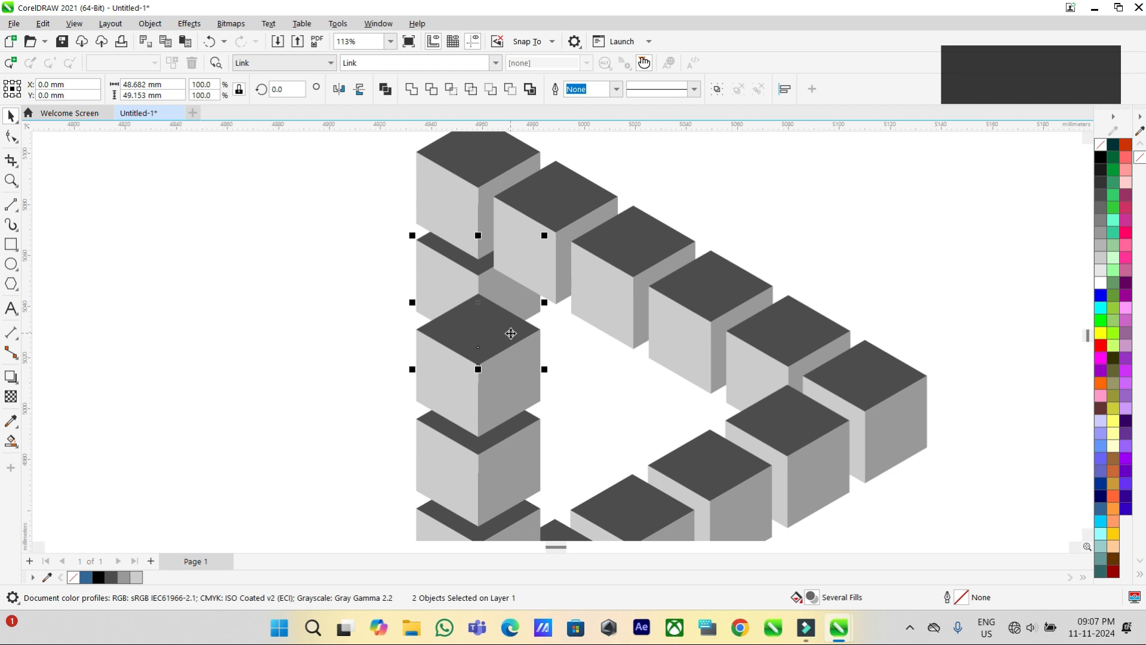
left_click(431, 89)
left_click(291, 266)
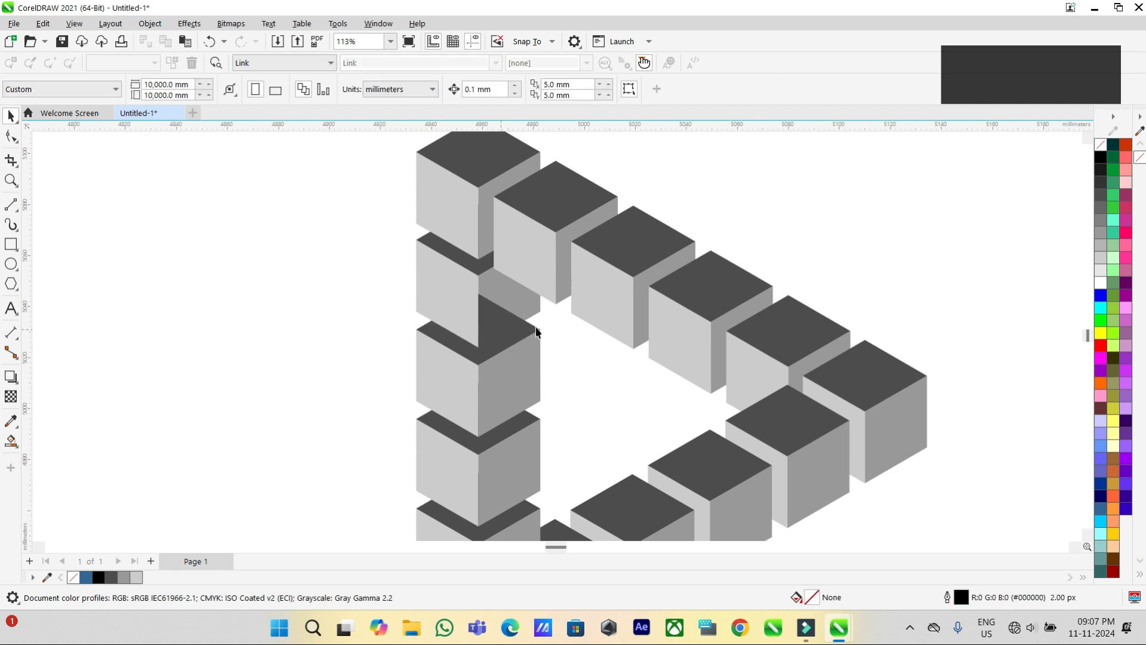
Trim the third cube's top face using the medium grey right face of the second cube in the vertical column.
left_click(513, 308)
left_click(455, 352, "shift")
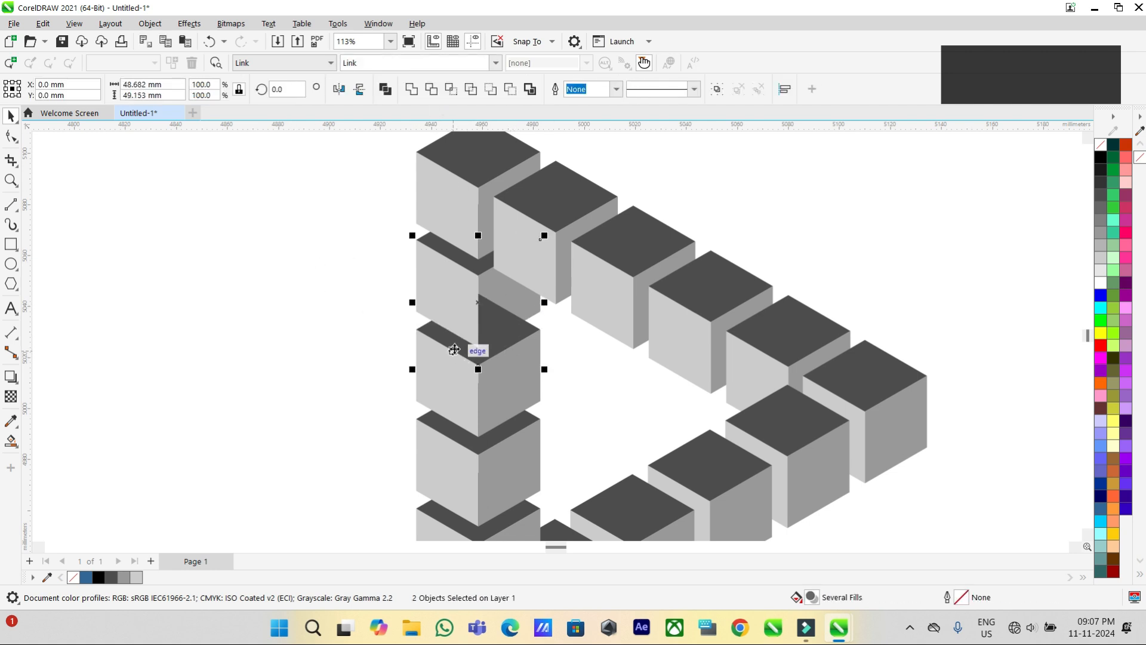
left_click(431, 90)
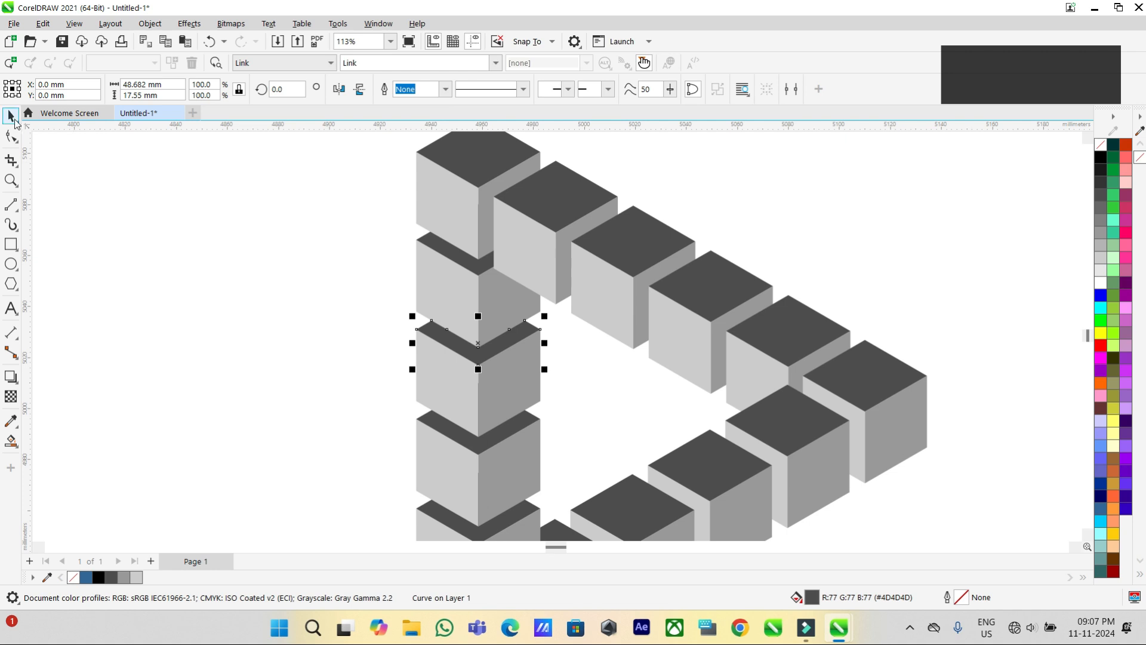
left_click(296, 191)
scroll(295, 191, "down", 3)
scroll(640, 239, "down", 2)
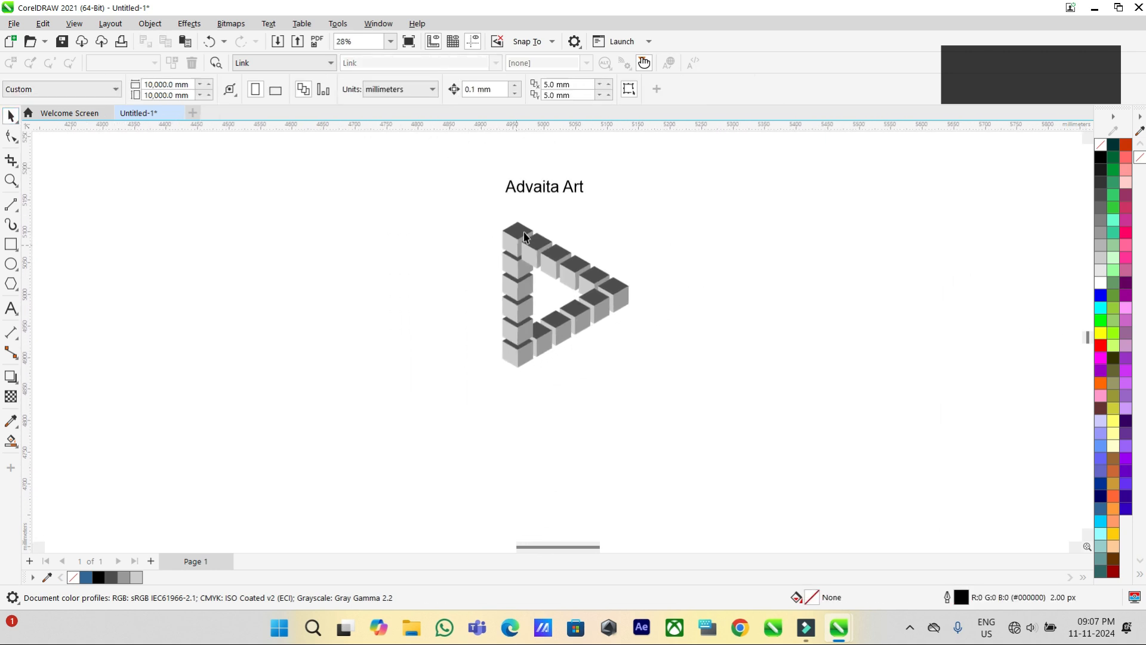
scroll(524, 235, "up", 2)
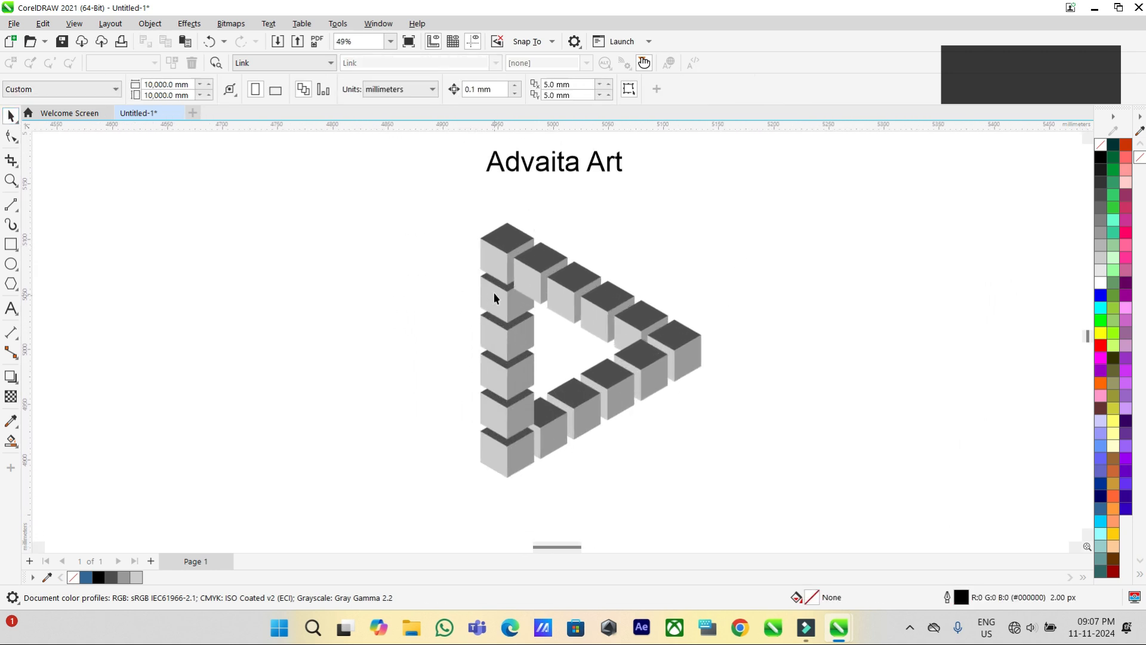
Give the top cube's left face a diagonal gradient from dark navy blue at its upper corner to light cyan at its lower corner.
scroll(494, 294, "up", 1)
left_click(487, 257)
key("F7")
left_click(11, 441)
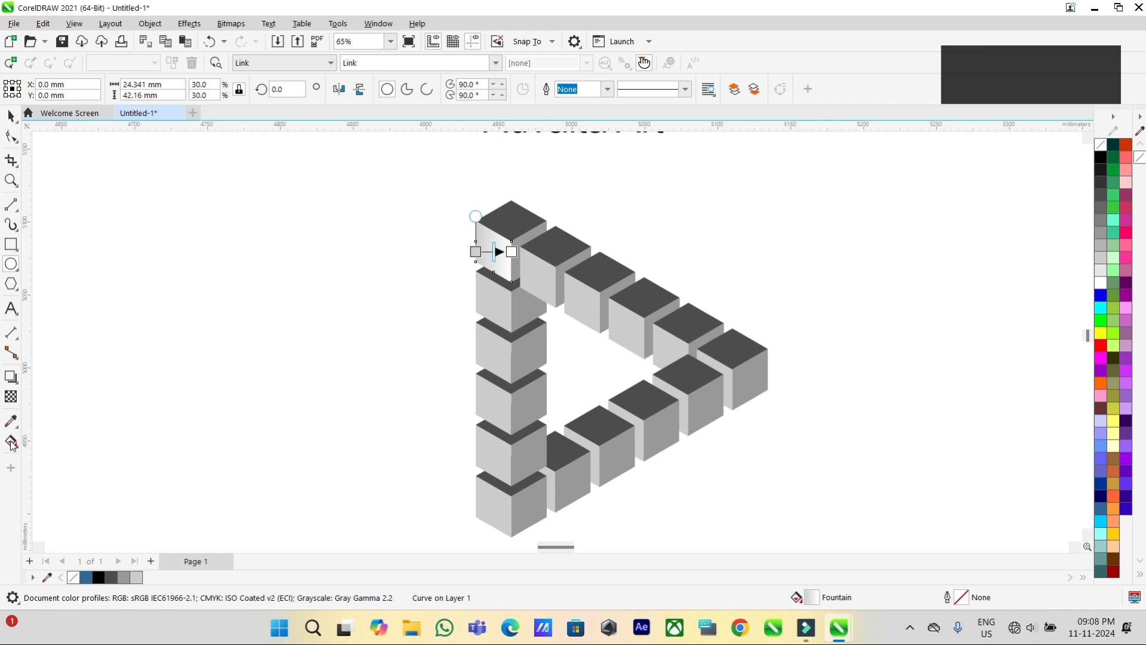
scroll(500, 251, "up", 1)
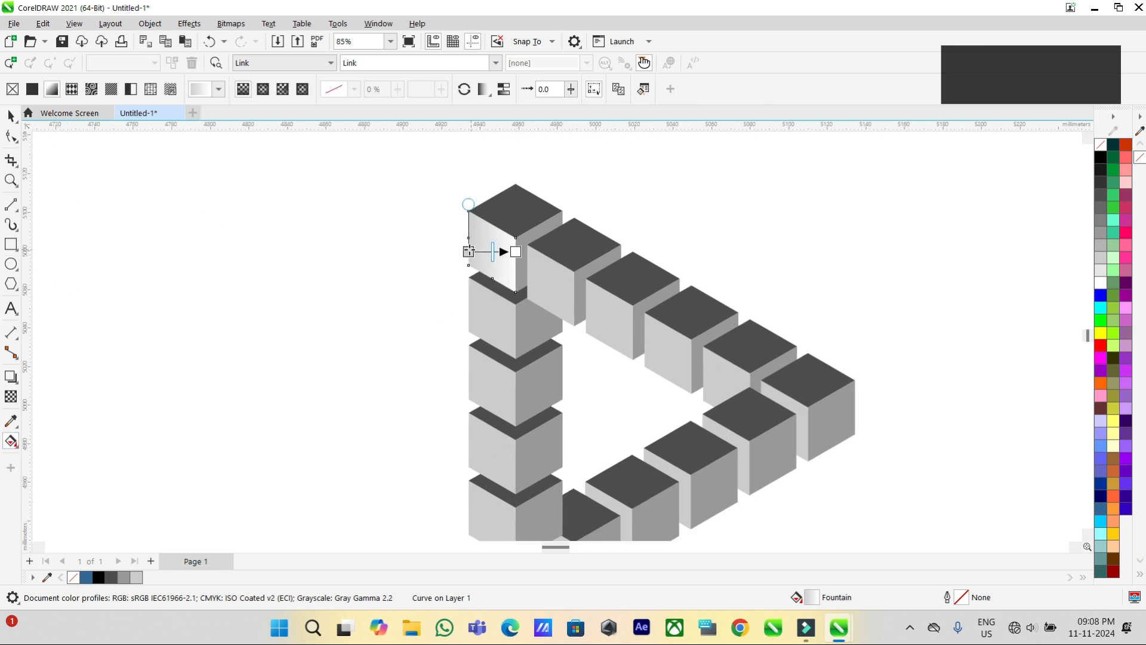
left_click_drag(468, 252, 468, 211)
left_click_drag(515, 251, 516, 292)
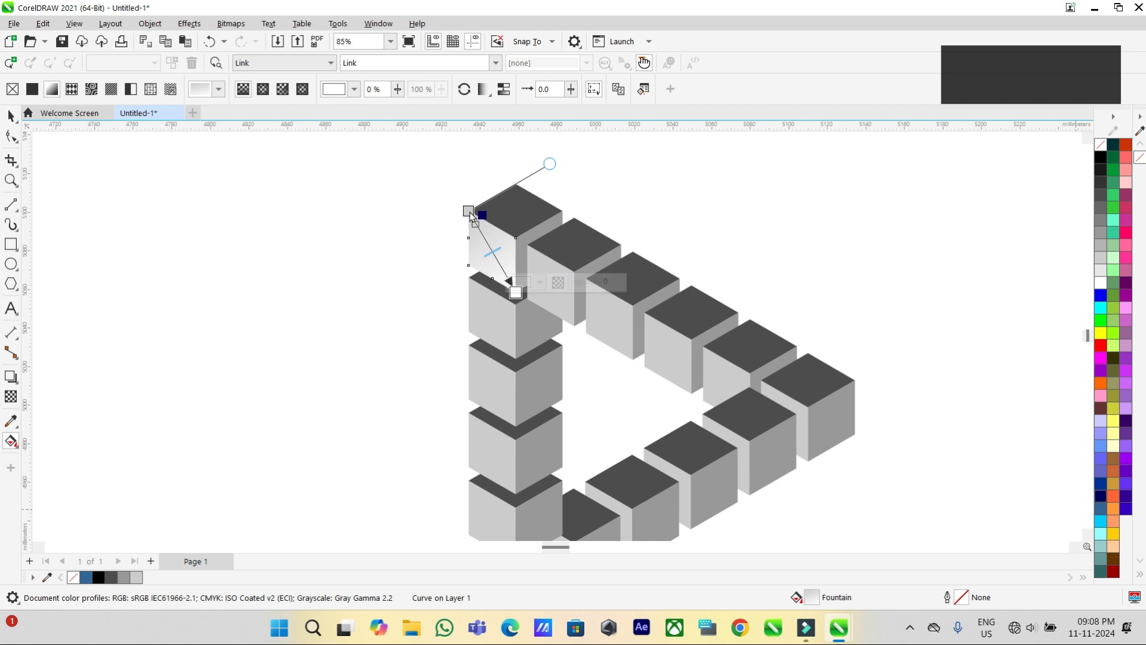
left_click_drag(470, 213, 469, 211)
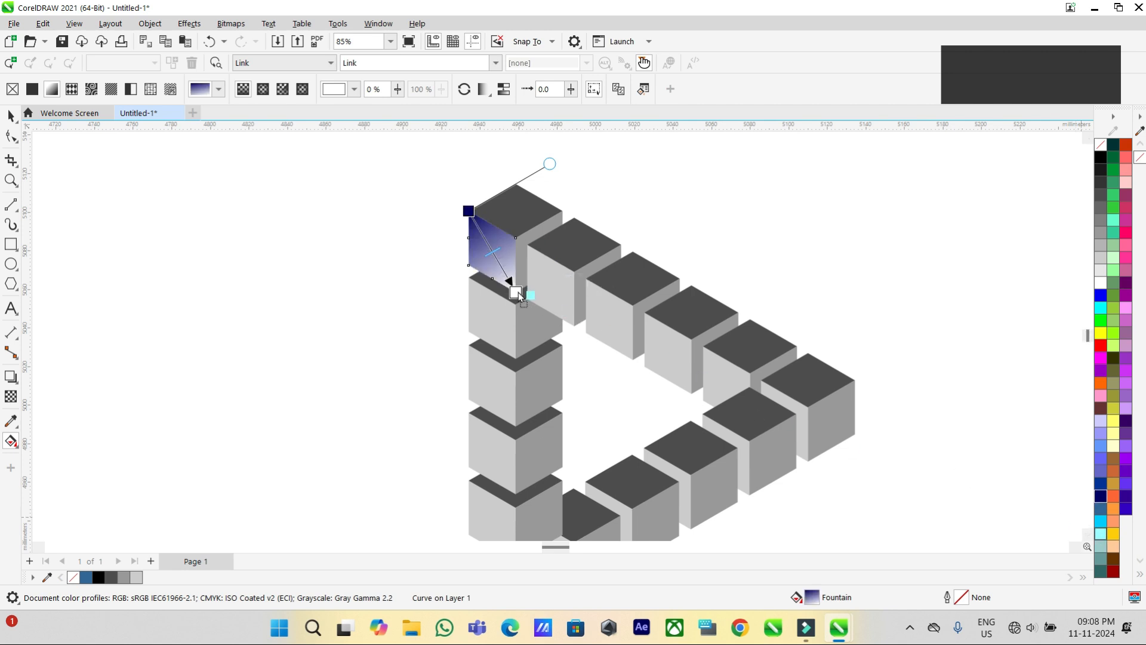
left_click_drag(518, 293, 516, 292)
Fill the top cube's upper face with a horizontal gradient running from yellow to red.
left_click(520, 213)
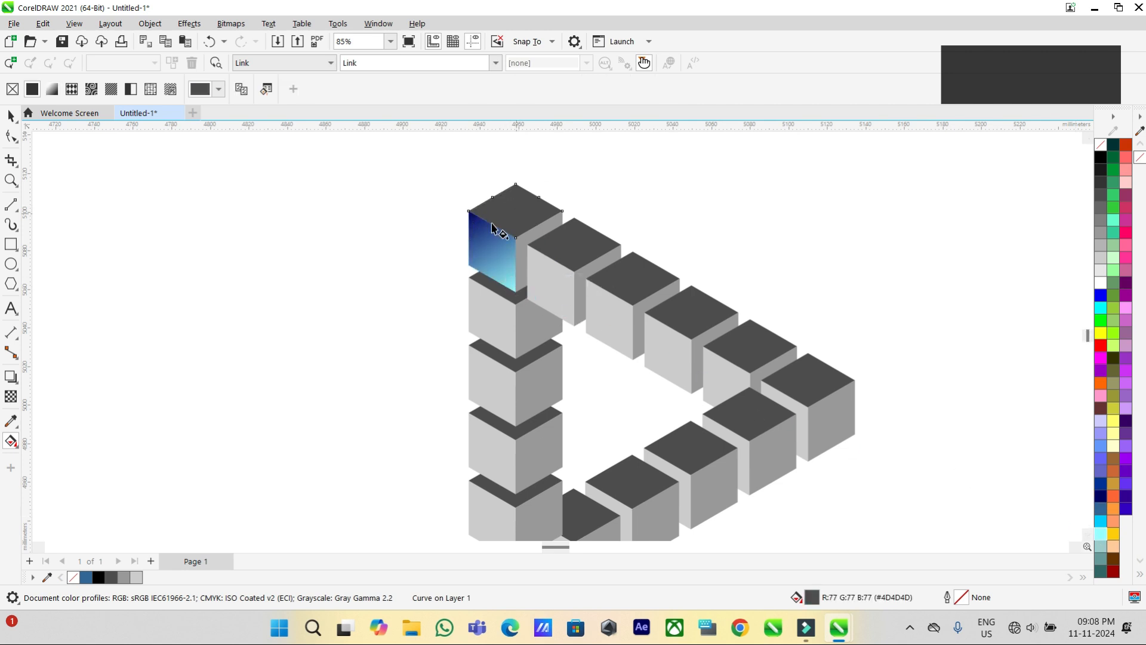
left_click(51, 89)
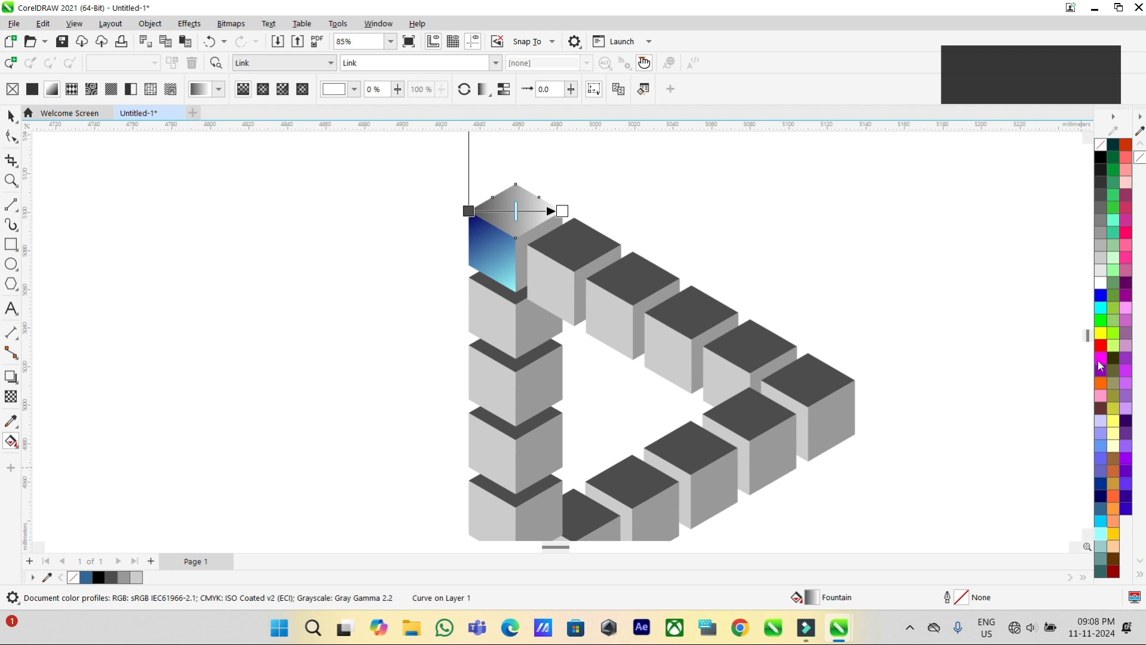
left_click_drag(564, 213, 562, 213)
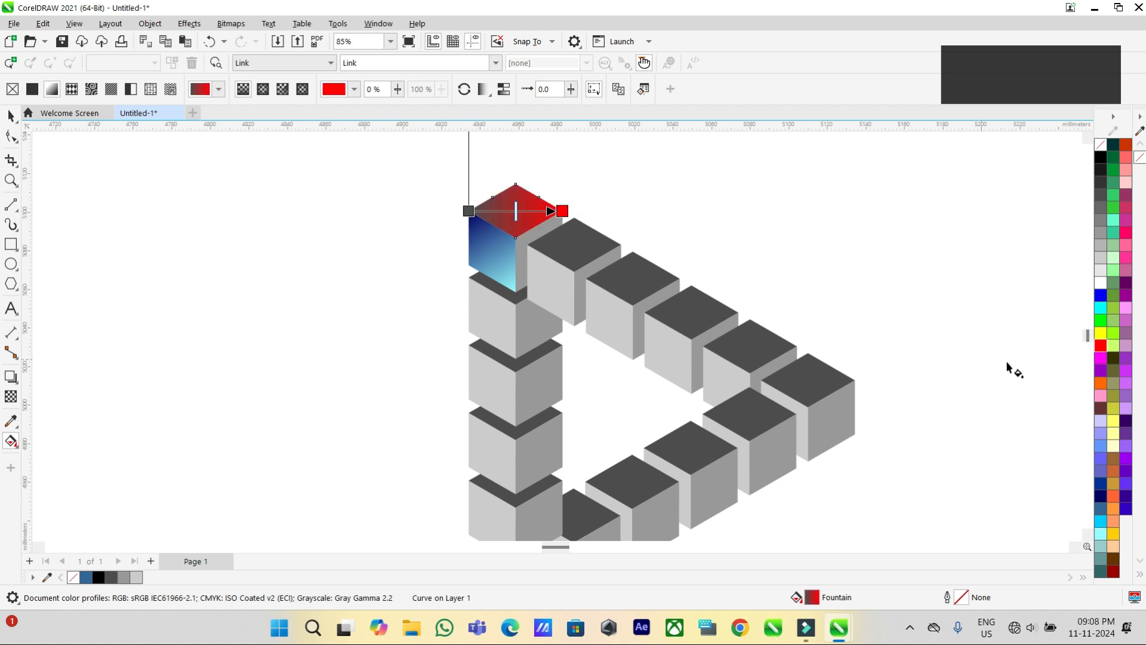
left_click_drag(471, 214, 470, 212)
Fill the right face of the cube at the triangle's right corner with a diagonal gradient from dark green to lime green.
scroll(354, 192, "down", 1)
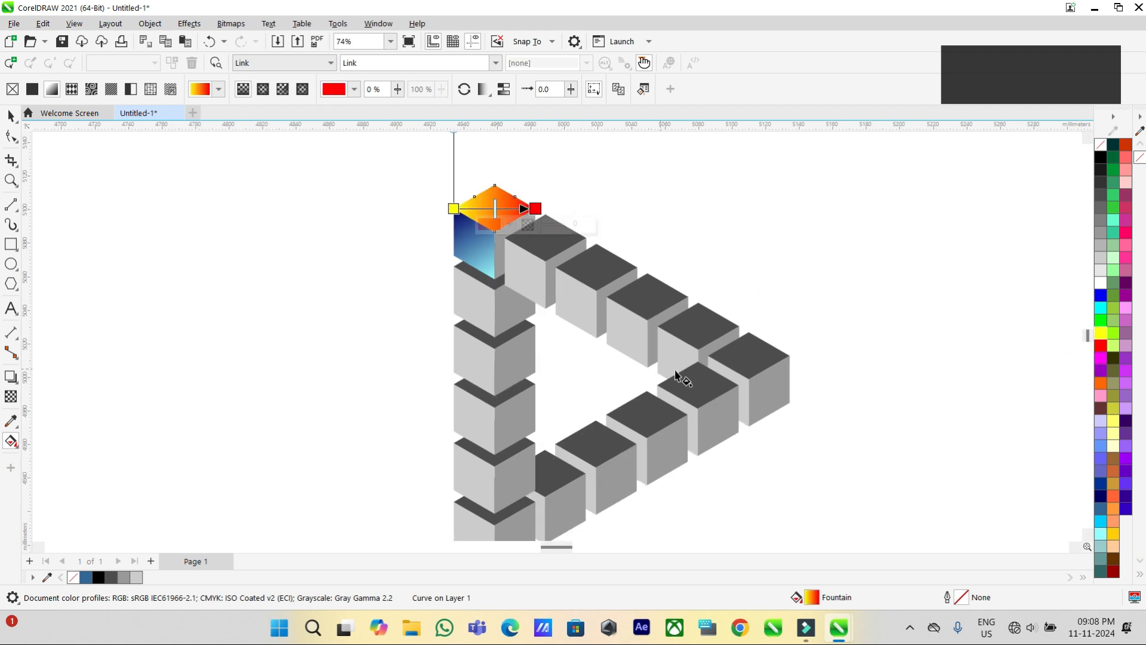
left_click(772, 398)
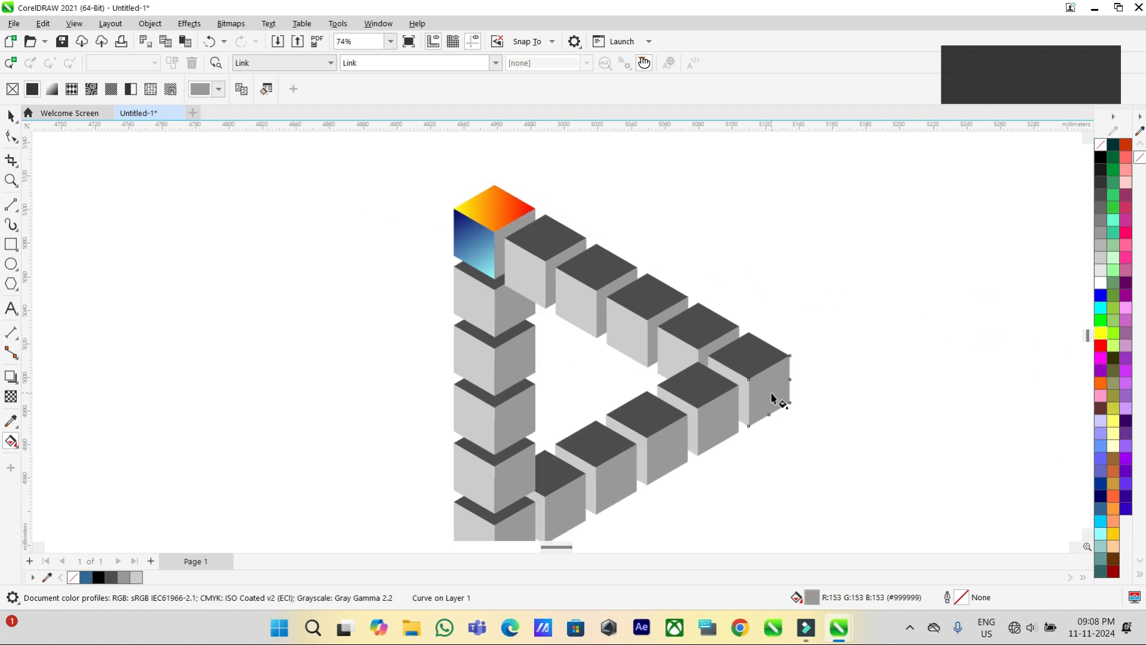
left_click(52, 91)
left_click_drag(790, 391, 752, 380)
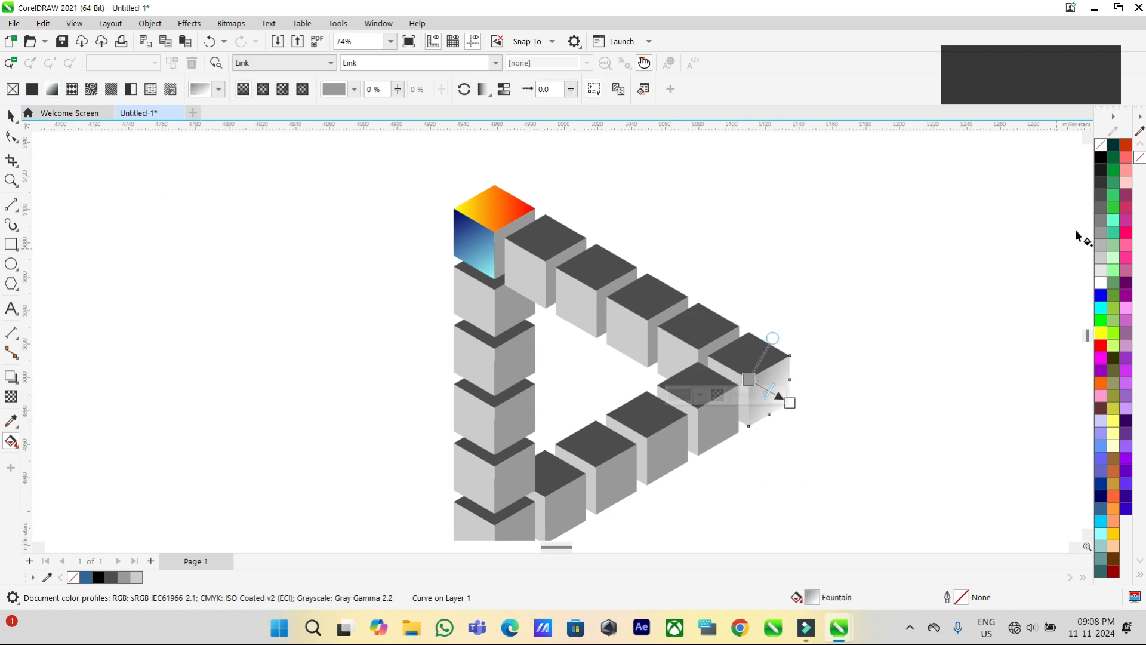
left_click_drag(1114, 162, 749, 380)
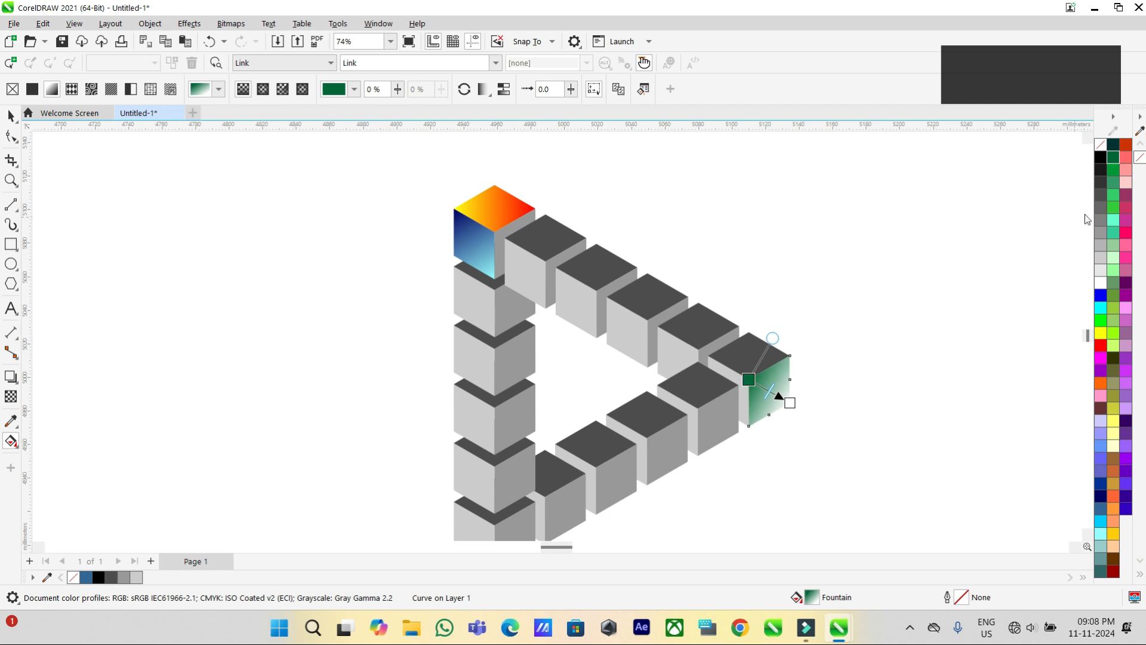
left_click_drag(793, 412, 789, 403)
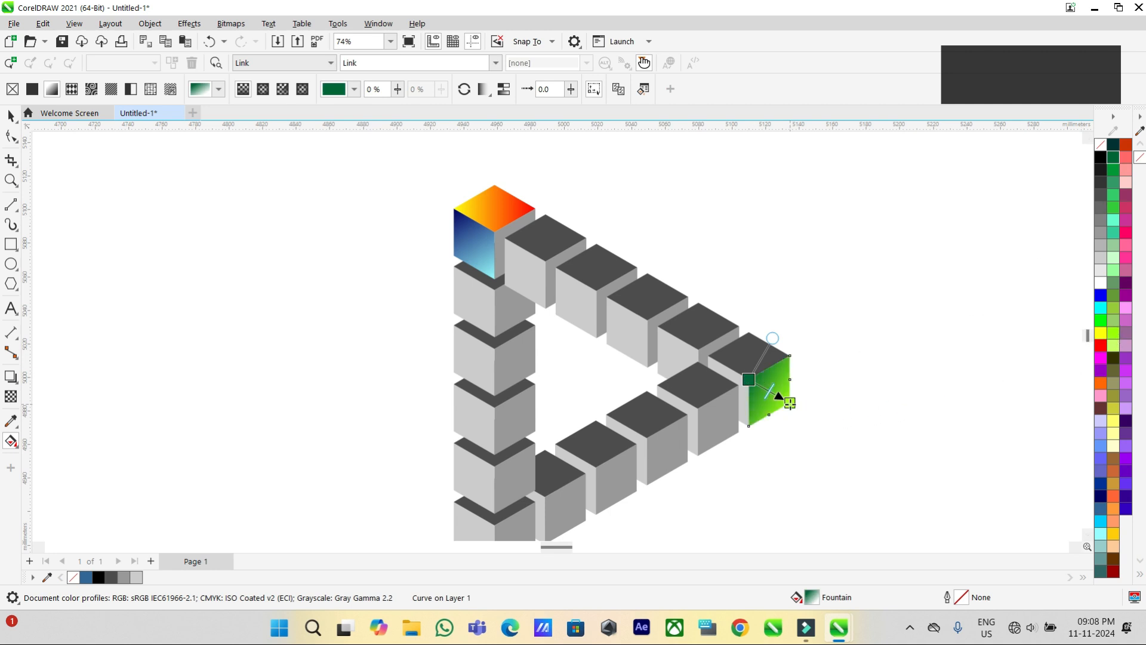
Copy the yellow-to-red gradient onto the top faces of the other cubes along both slanted sides of the triangle.
scroll(838, 358, "down", 1)
left_click(11, 119)
left_click(618, 270)
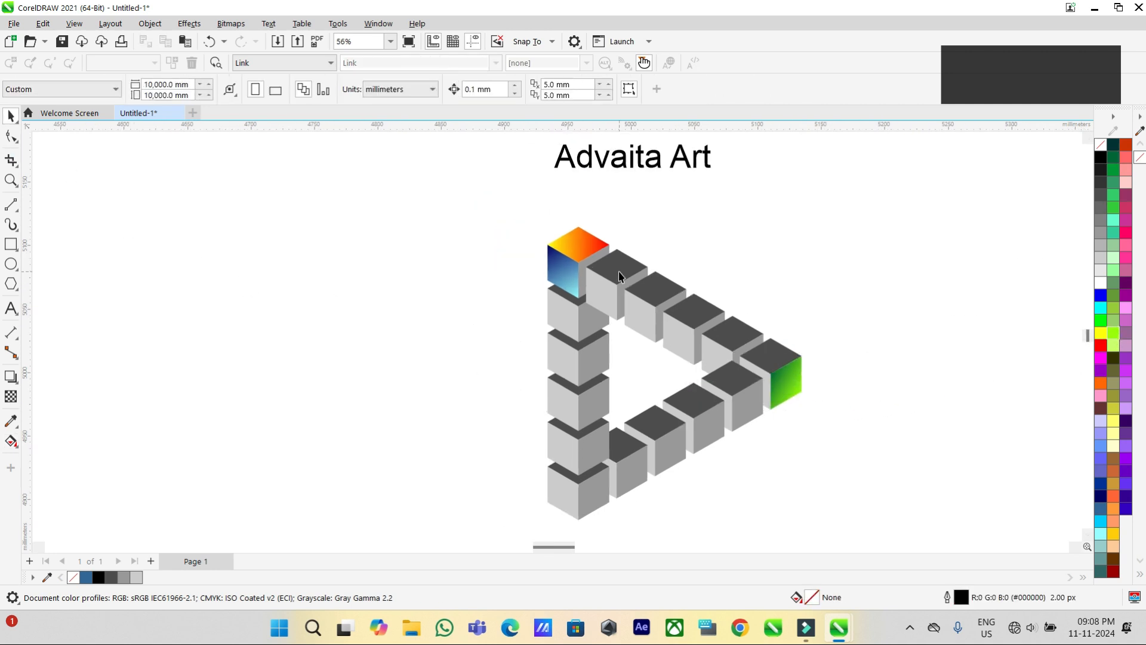
left_click(11, 441)
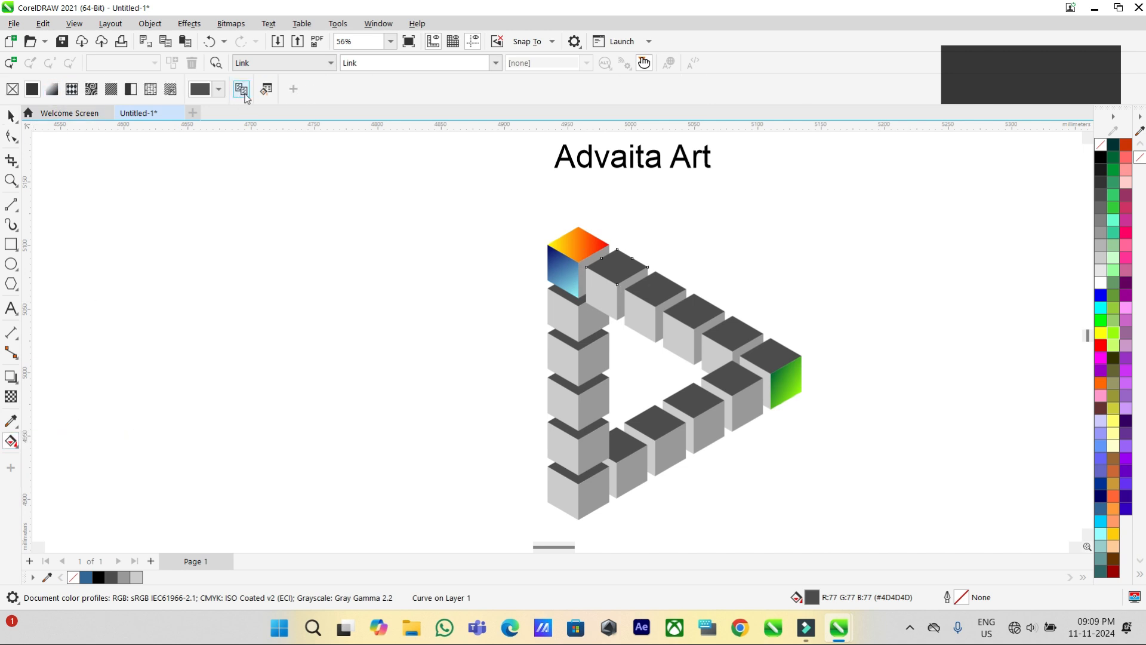
left_click(573, 247)
left_click(657, 296)
key("ctrl+r")
left_click(691, 310)
key("ctrl+r")
left_click(722, 335)
key("ctrl+r")
left_click(768, 358)
key("ctrl+r")
left_click(739, 388)
key("ctrl+r")
left_click(659, 421)
key("ctrl+r")
left_click(624, 444)
key("ctrl+r")
Copy the green gradient onto the right faces of the cubes in the lower slanted side and the vertical column below the top cube.
left_click(741, 412)
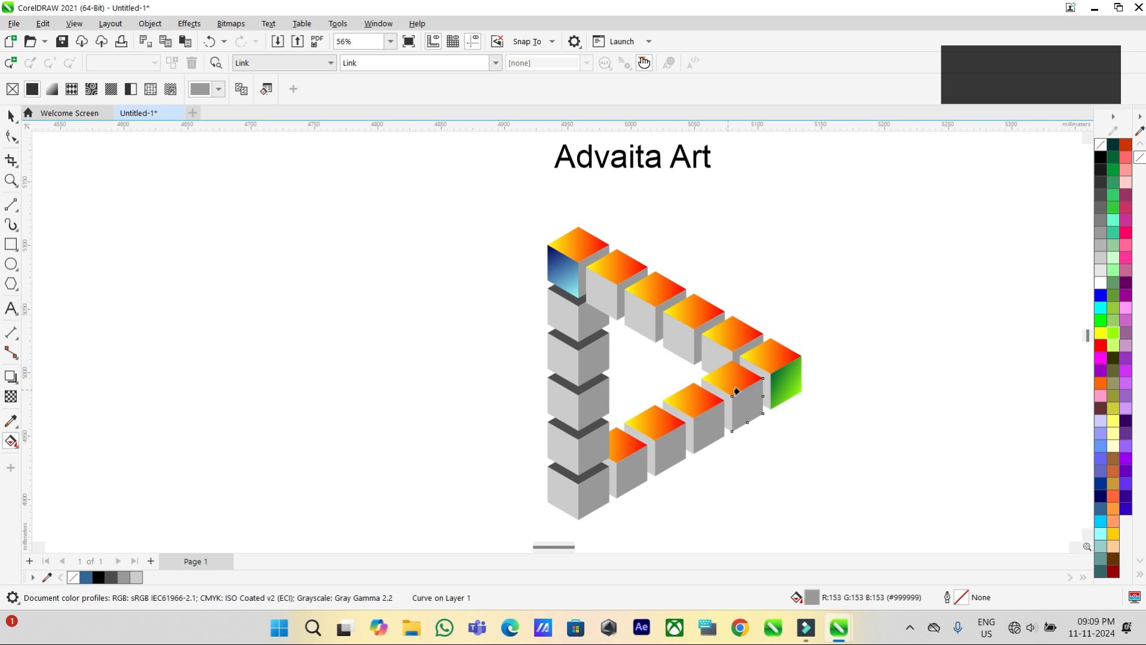
key("ctrl+r")
left_click(713, 428)
key("ctrl+r")
left_click(664, 448)
key("ctrl+r")
left_click(630, 470)
key("ctrl+r")
left_click(594, 488)
key("ctrl+r")
left_click(604, 445)
key("ctrl+r")
left_click(604, 404)
key("ctrl+r")
left_click(601, 358)
key("ctrl+r")
left_click(596, 319)
key("ctrl+r")
Copy the navy-to-cyan gradient onto the left faces of the remaining cubes in the vertical column and the upper slanted side.
left_click(560, 313)
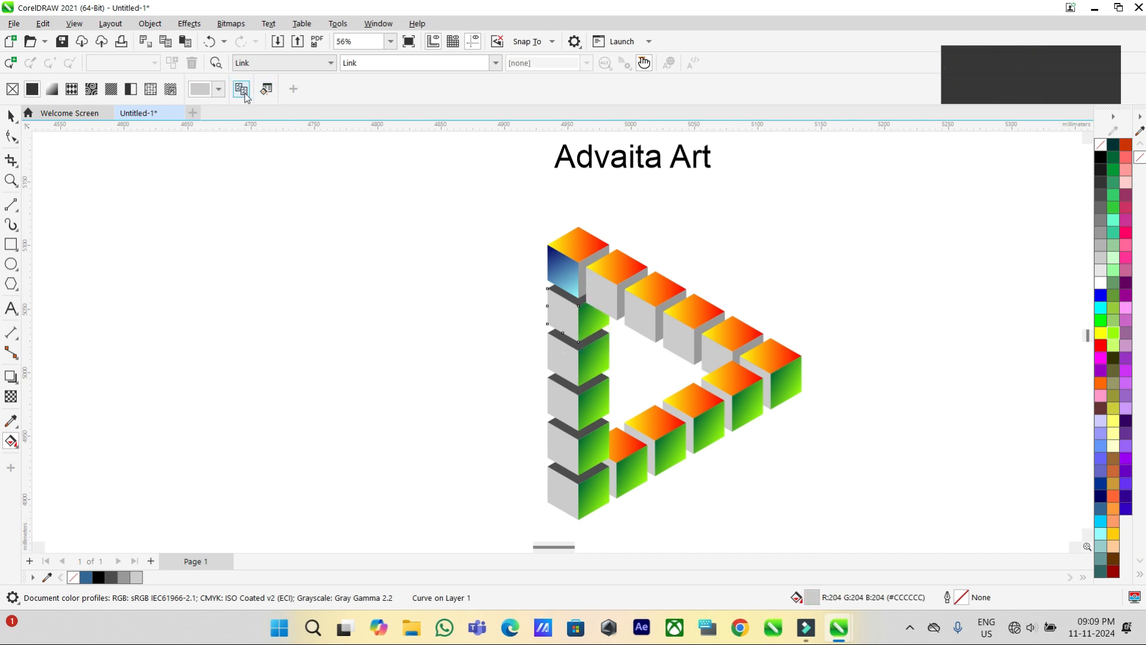
left_click(561, 276)
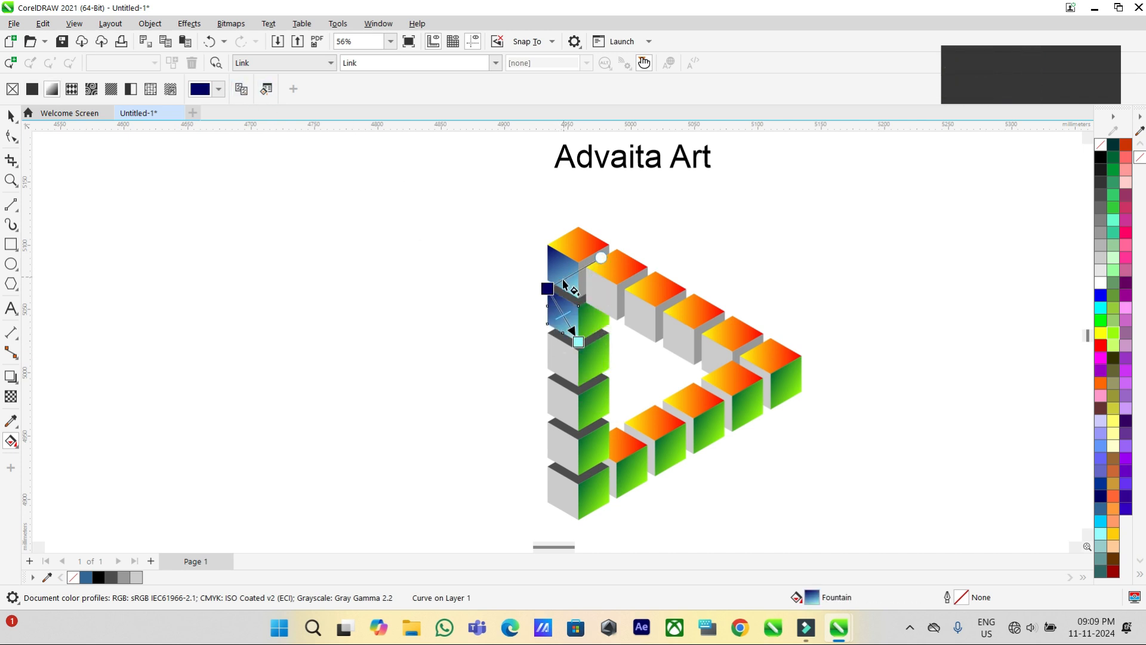
left_click(560, 368)
key("ctrl+r")
left_click(561, 401)
key("ctrl+r")
left_click(561, 444)
key("ctrl+r")
left_click(564, 480)
key("ctrl+r")
left_click(598, 296)
key("ctrl+r")
left_click(638, 317)
key("ctrl+r")
left_click(676, 338)
key("ctrl+r")
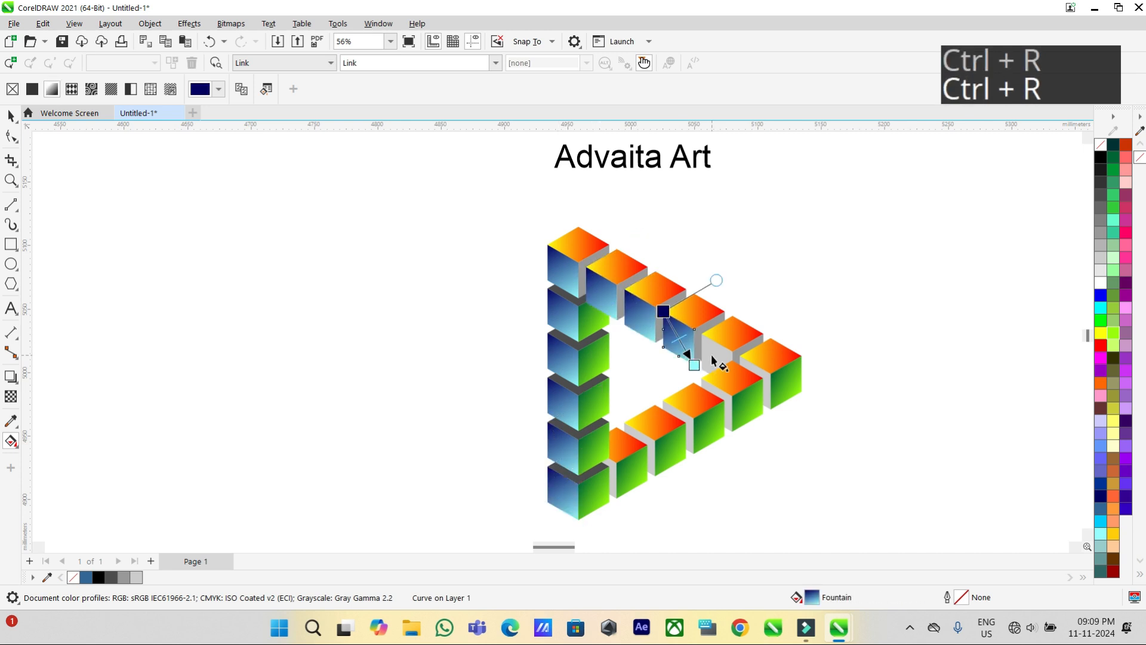
left_click(712, 357)
key("ctrl+r")
Fill the grey right faces along the upper slanted side and the left faces of the three rightmost lower-side cubes with dark olive.
left_click(11, 117)
left_click(149, 232)
scroll(595, 279, "up", 1)
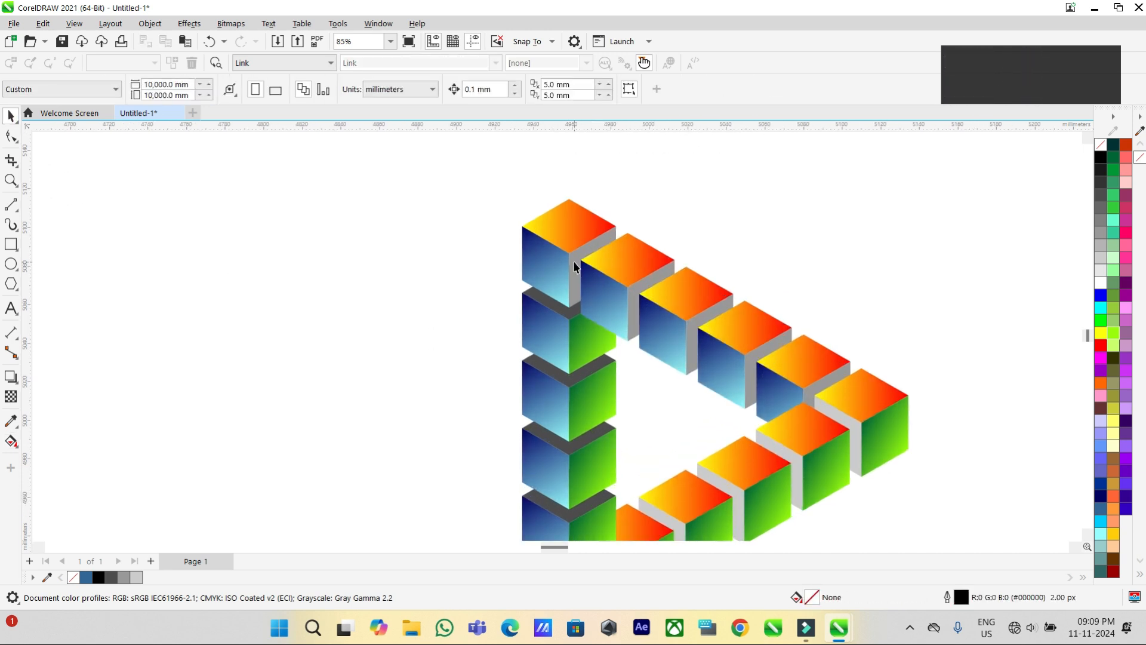
left_click(575, 267)
left_click(694, 354, "shift")
left_click(740, 395, "shift")
left_click(764, 407, "shift")
left_click(817, 392, "shift")
left_click(856, 464, "shift")
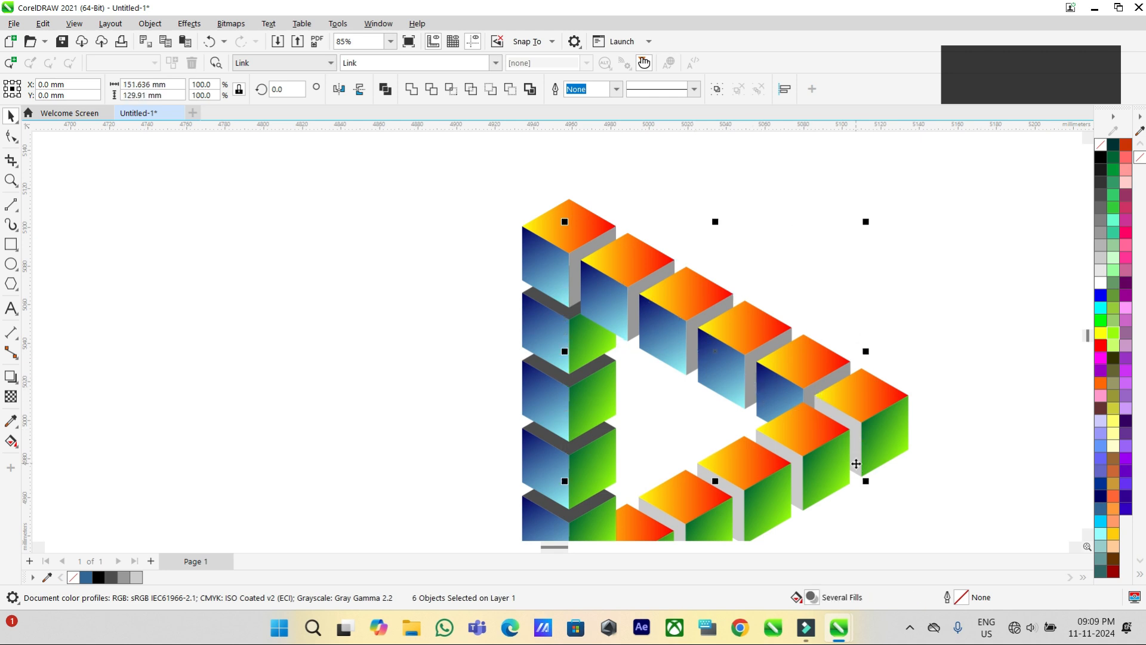
left_click(797, 503, "shift")
left_click(740, 530, "shift")
left_click(1113, 361)
Fill the last two grey left faces on the lower slanted side and the vertical column's dark grey top faces with dark olive.
scroll(664, 468, "down", 2)
left_click(665, 468)
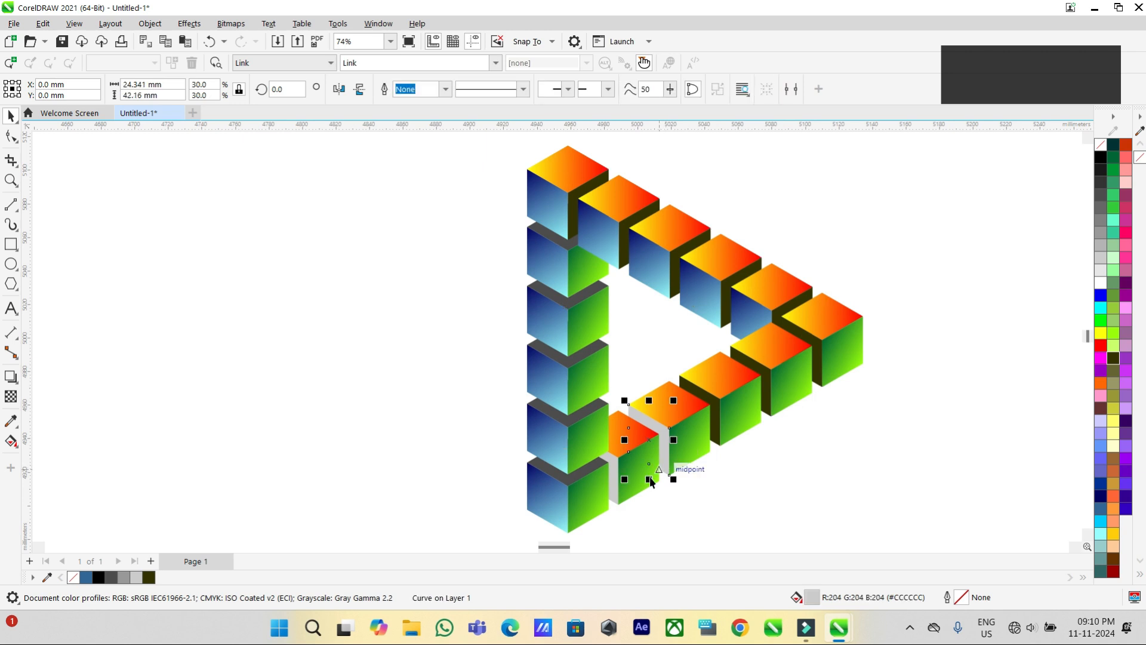
left_click(615, 487, "shift")
left_click(564, 477, "shift")
left_click(552, 418, "shift")
left_click(550, 357, "shift")
left_click(554, 298, "shift")
left_click(555, 244, "shift")
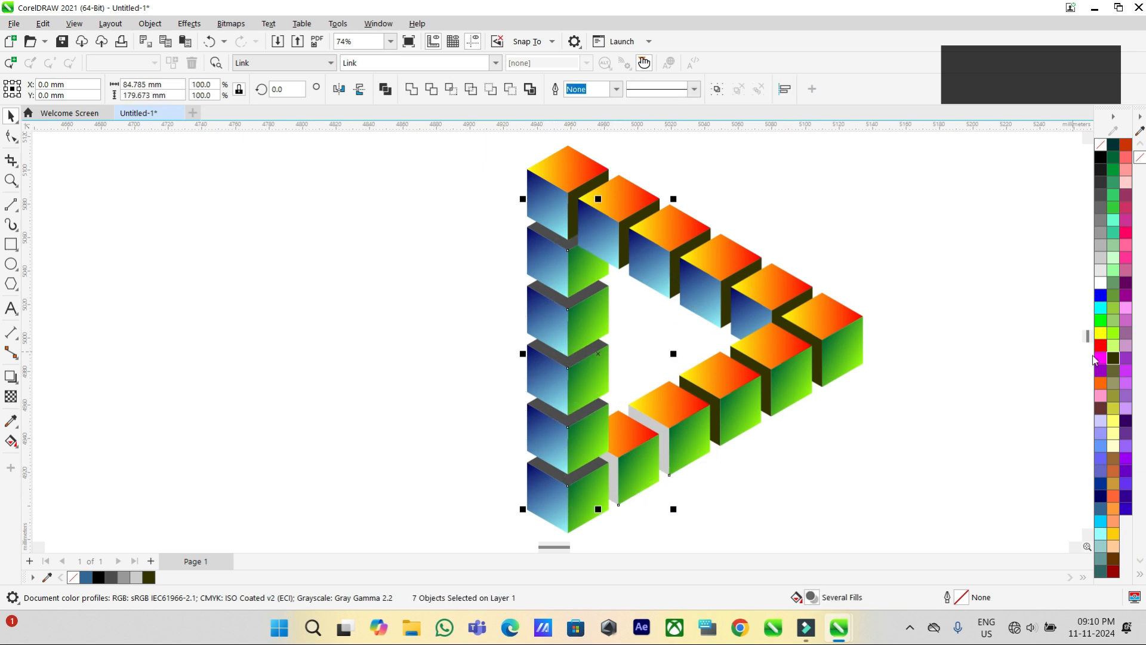
left_click(1114, 358)
left_click(174, 274)
Draw a black-filled rectangle about 555 by 286 mm around the cube triangle and send it to the back of the layer.
scroll(455, 343, "down", 3)
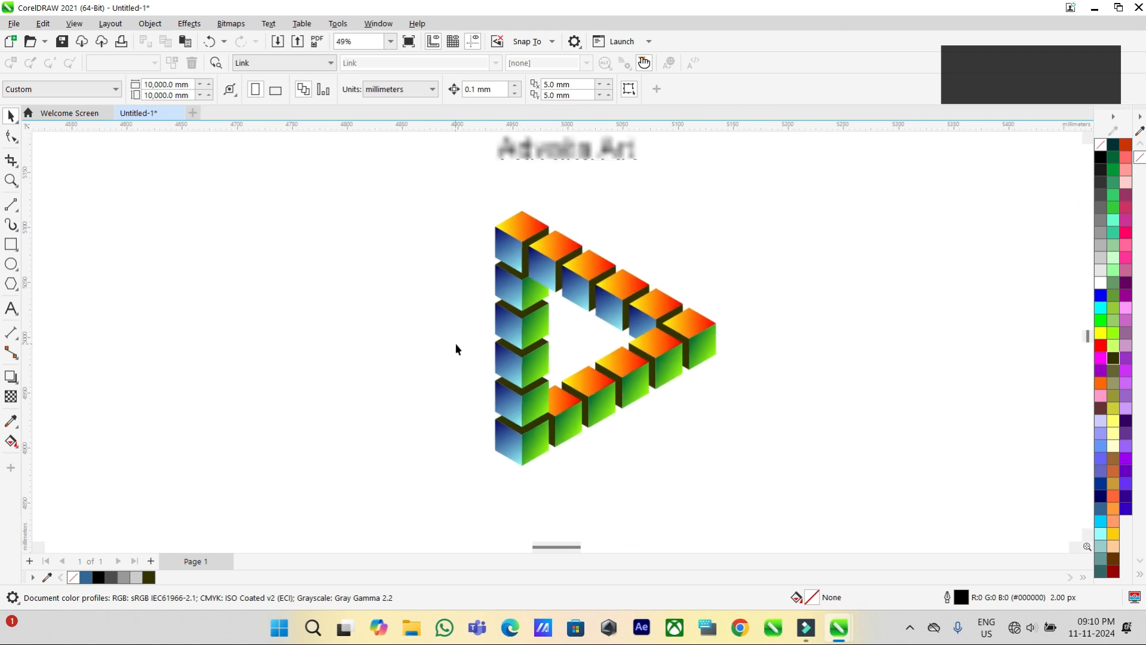
key("F6")
left_click_drag(563, 447, 799, 486)
left_click(1101, 159)
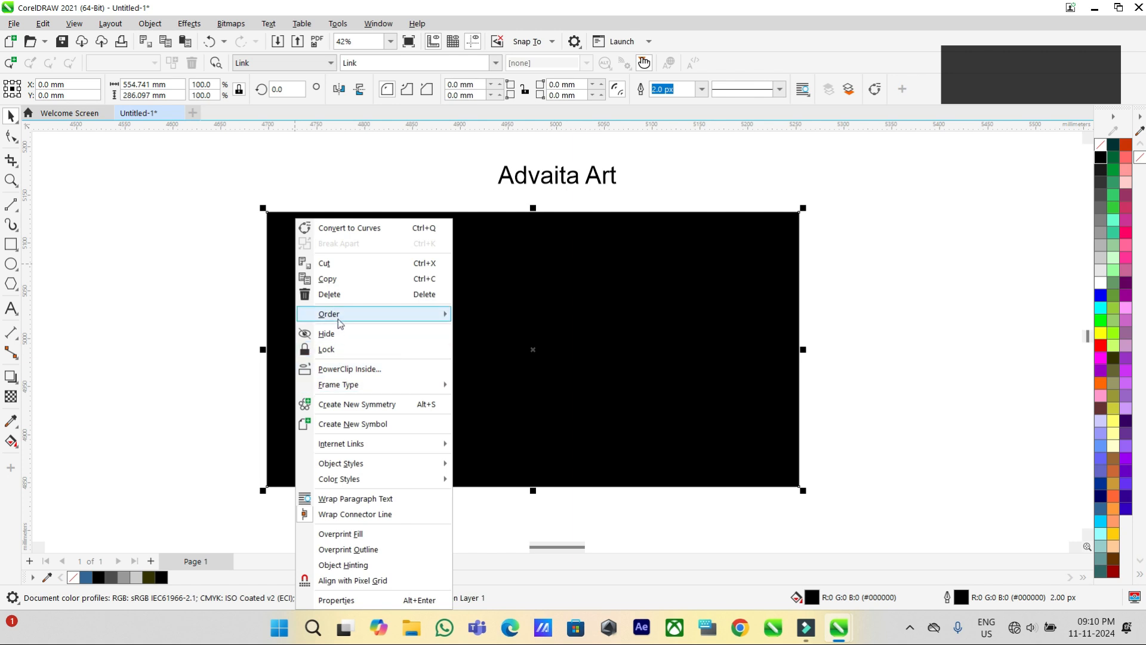
mouse_move(382, 314)
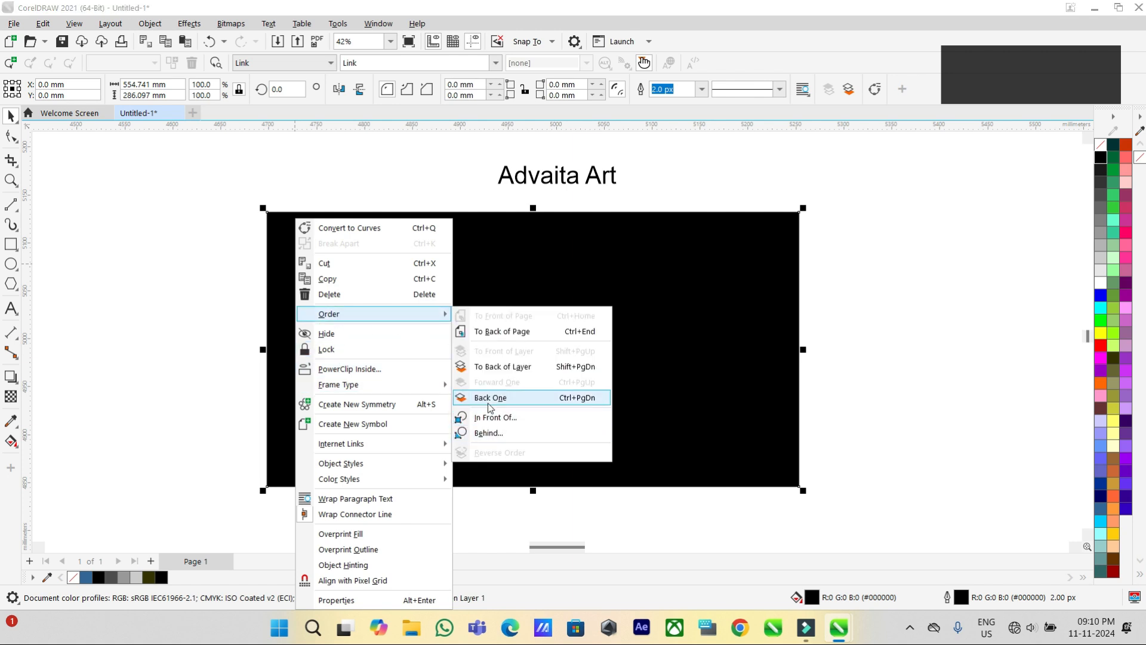
left_click(501, 366)
left_click(214, 260)
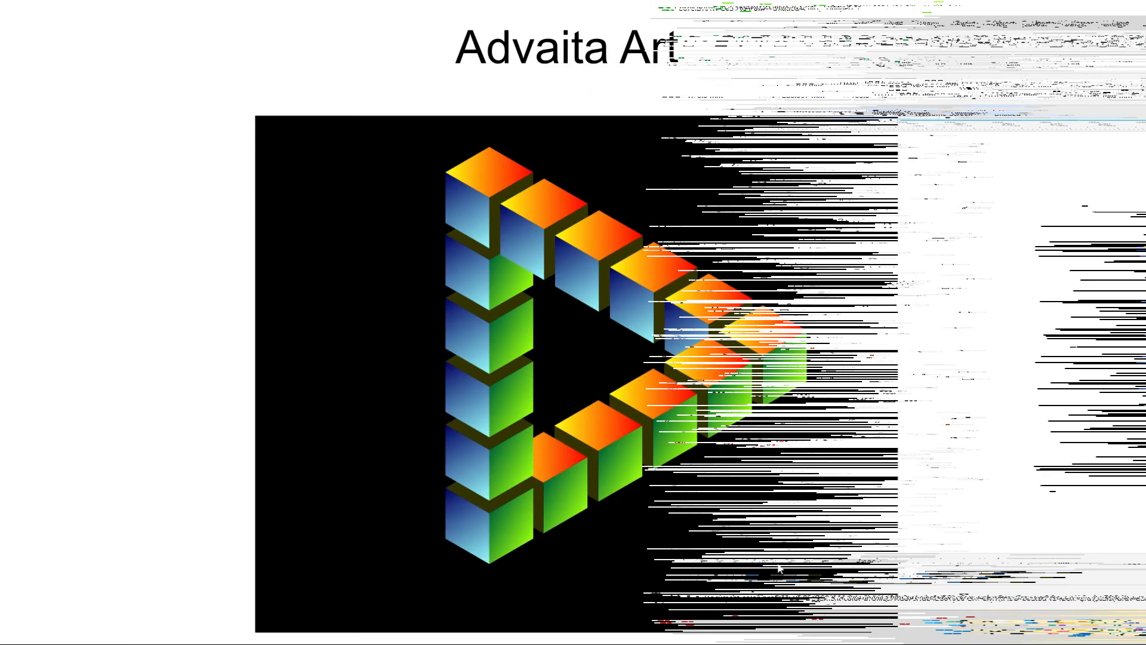